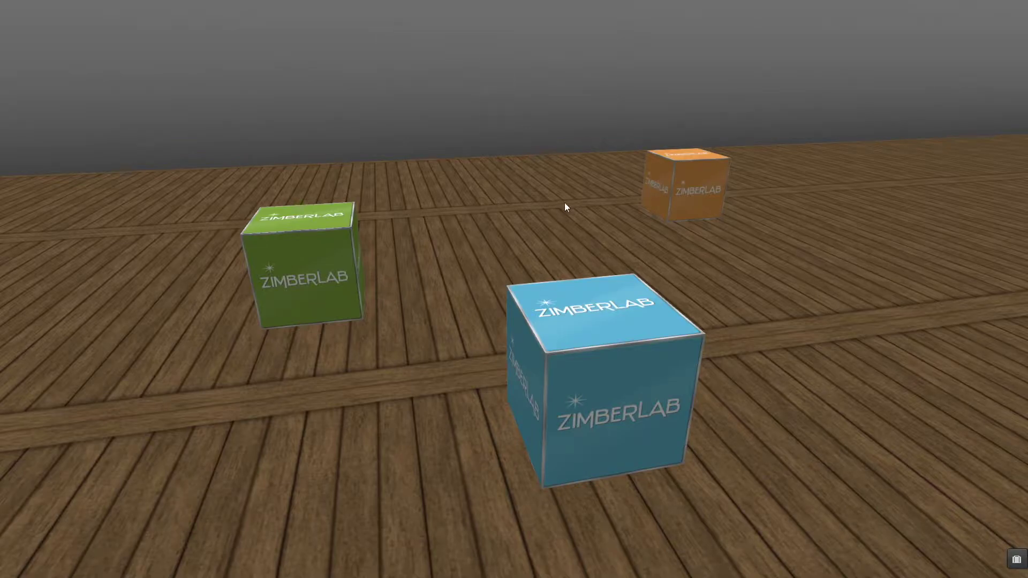
Open the blue box for editing and bring up its move, rotate and stretch handles in turn
right_click(617, 336)
click(635, 358)
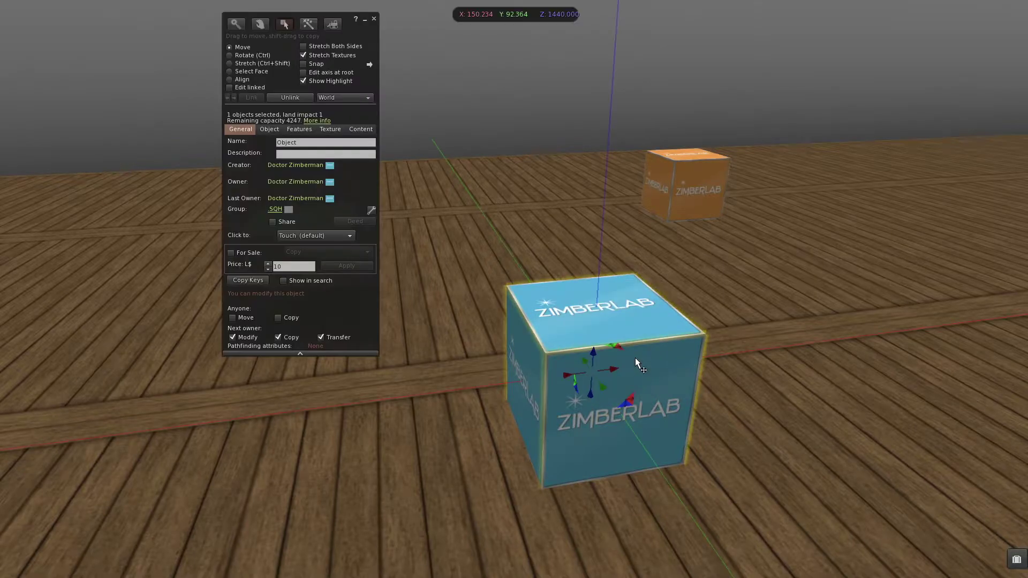
drag(368, 117, 356, 105)
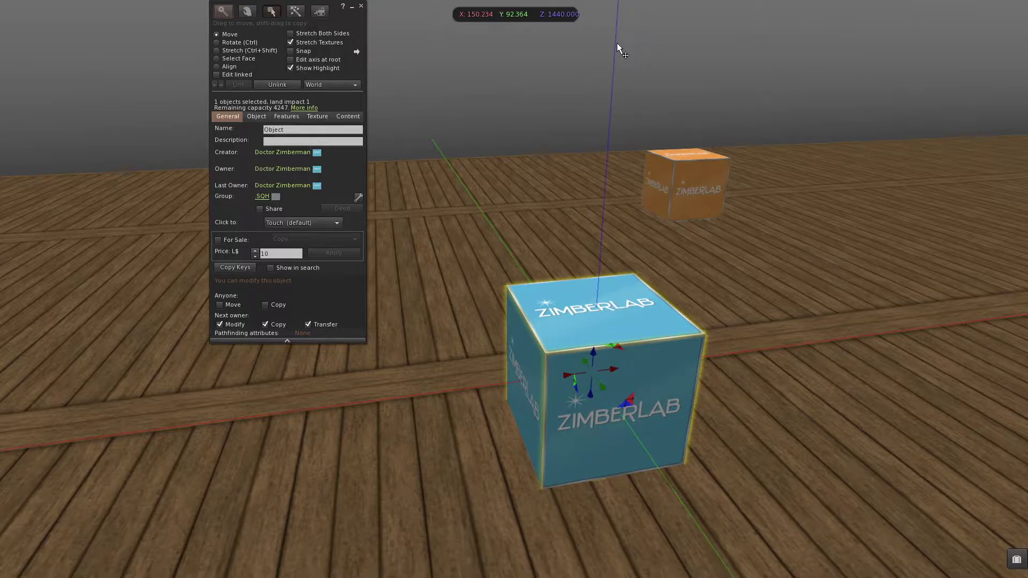
key(ctrl)
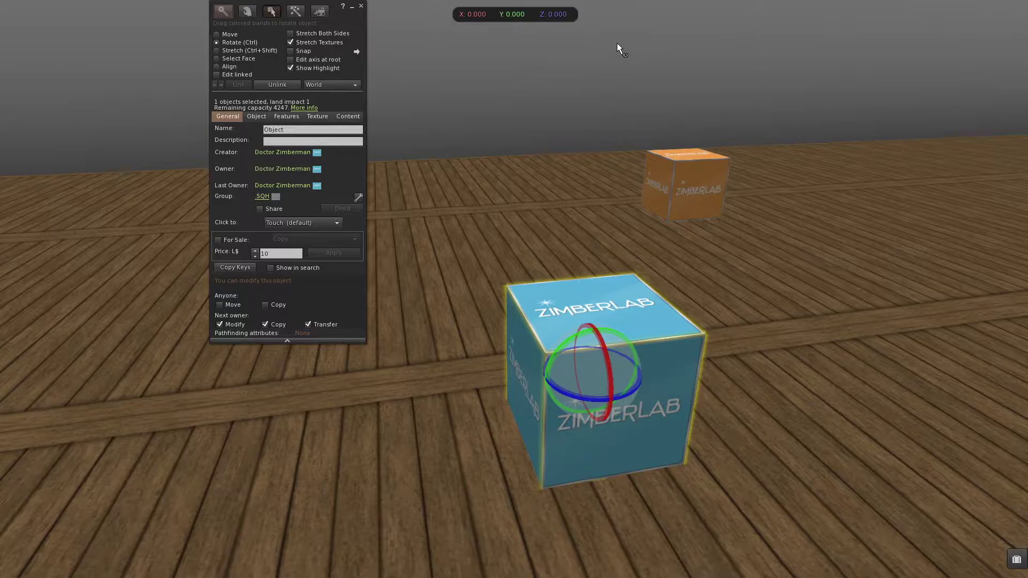
key(ctrl+shift)
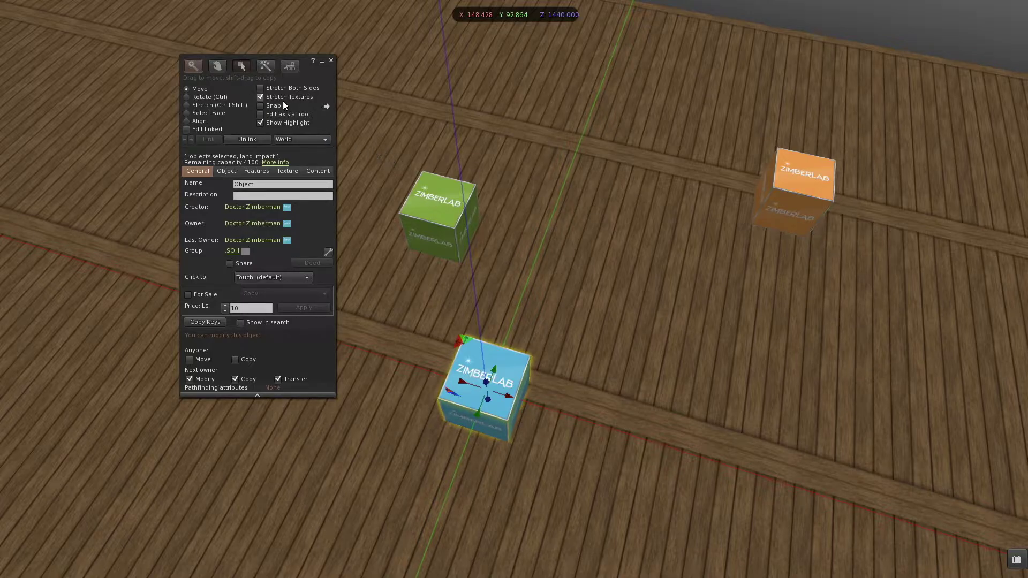
Enable grid snapping for object editing and set the grid units to 0.5 meters
drag(290, 106, 297, 98)
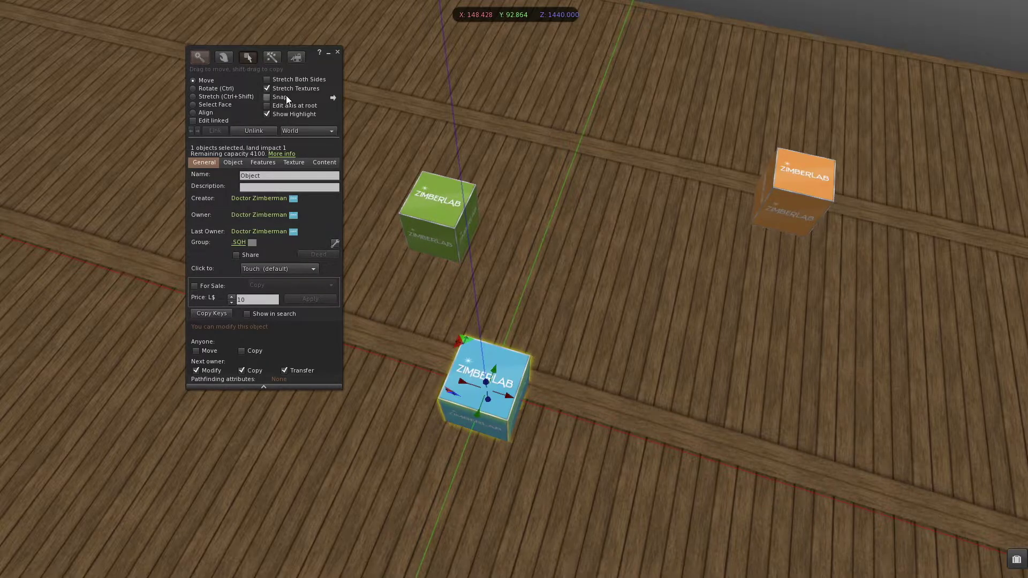
click(268, 98)
click(332, 99)
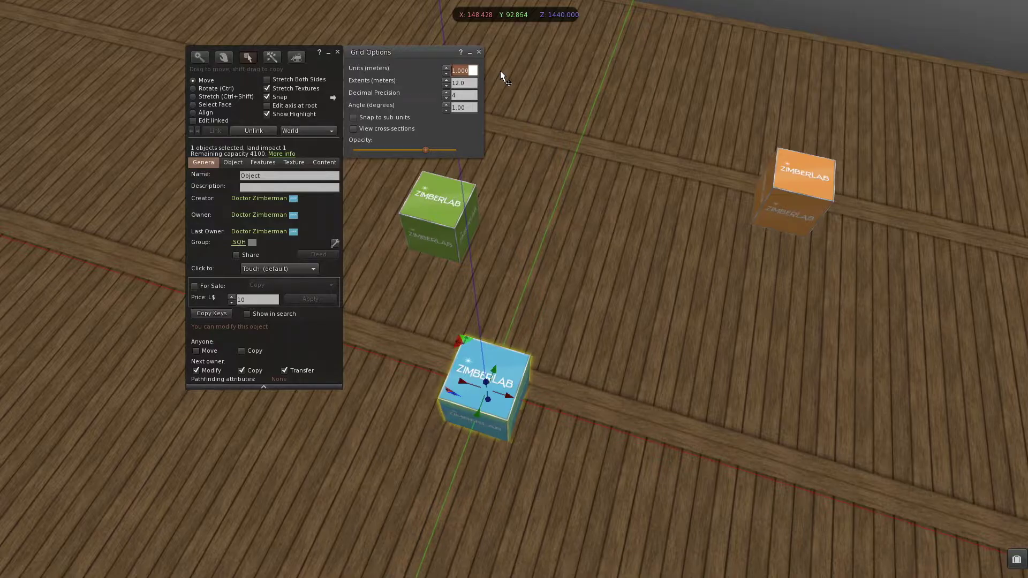
text(0.5)
key(Return)
click(479, 52)
Move the blue box along its X axis, first freely, then snapped to the grid at X 148 and X 148.5
ctrl+alt+drag(494, 365, 540, 283)
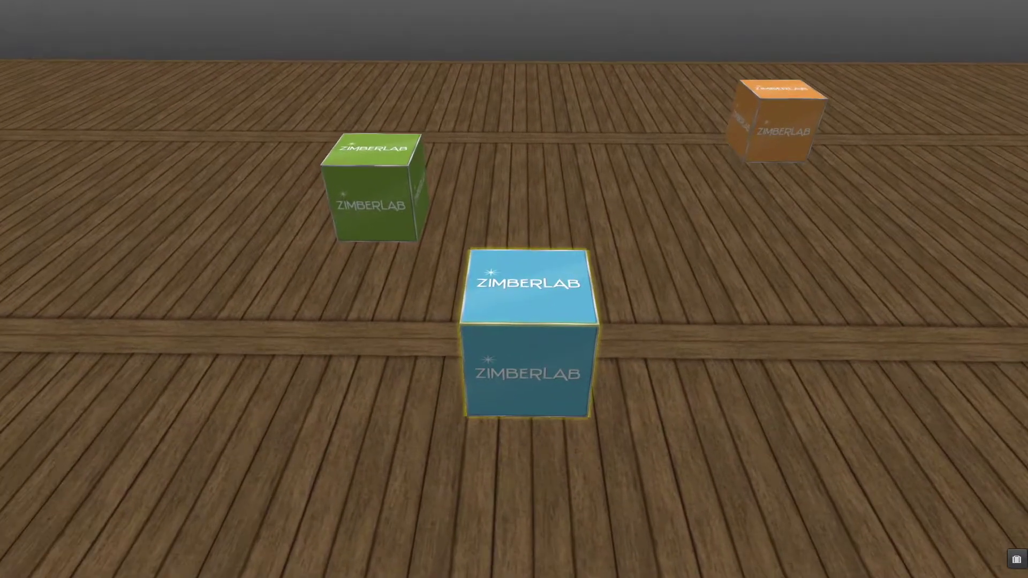
key(ctrl+b)
mouse_move(550, 331)
mouse_down()
mouse_move(632, 330)
mouse_move(481, 328)
mouse_move(613, 333)
mouse_move(500, 331)
mouse_move(540, 331)
mouse_up()
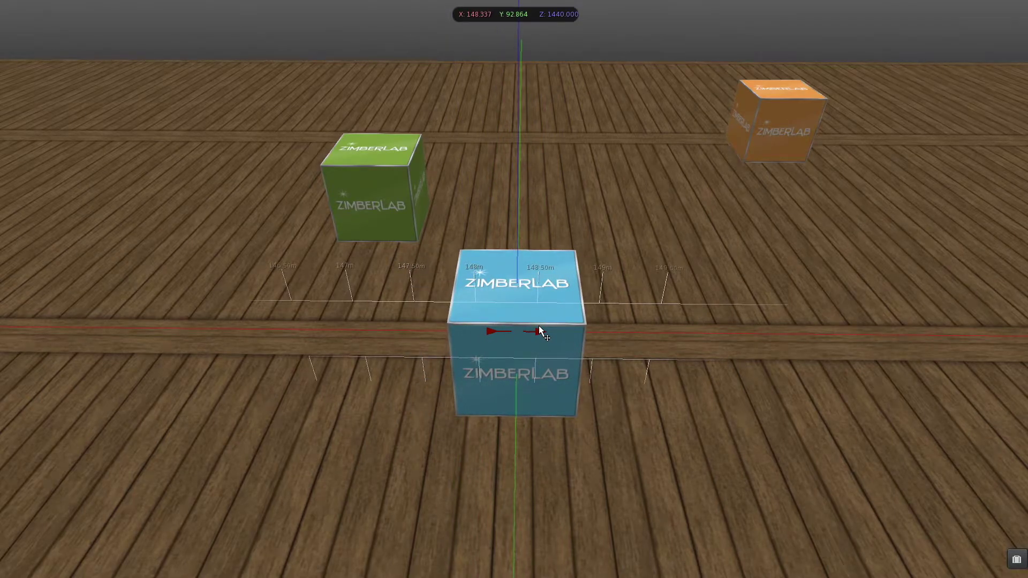
drag(539, 328, 480, 51)
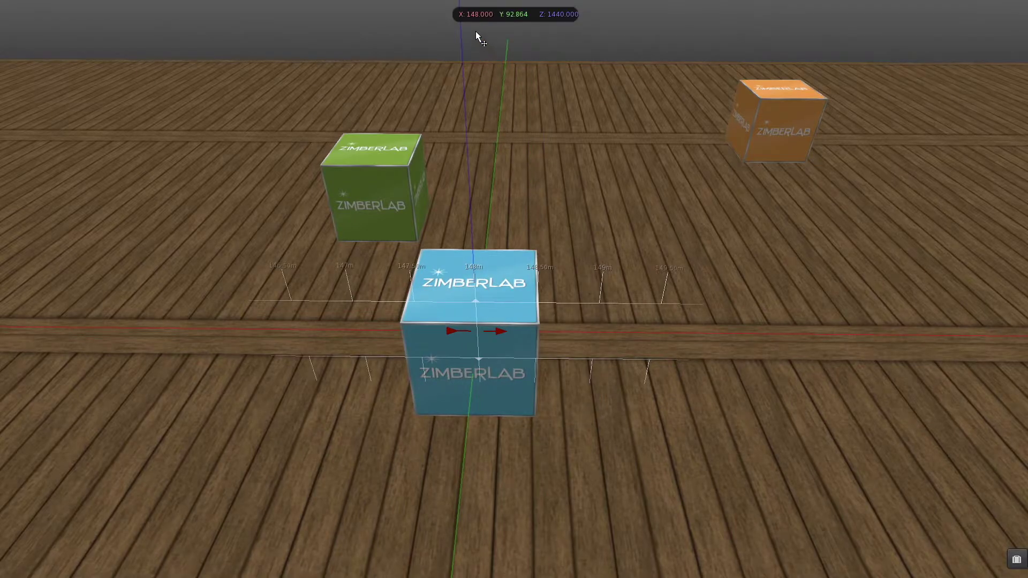
mouse_move(497, 32)
mouse_down()
mouse_move(527, 34)
mouse_move(507, 37)
mouse_up()
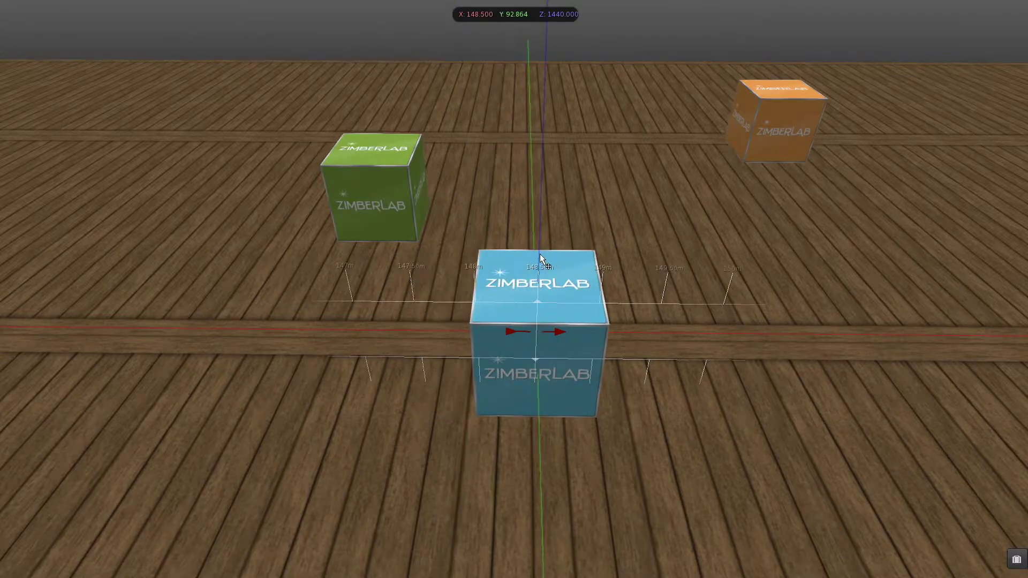
drag(540, 254, 540, 253)
Move the blue box across the floor plane with grid snapping to X 149, Y 93
ctrl+alt+drag(533, 314, 499, 379)
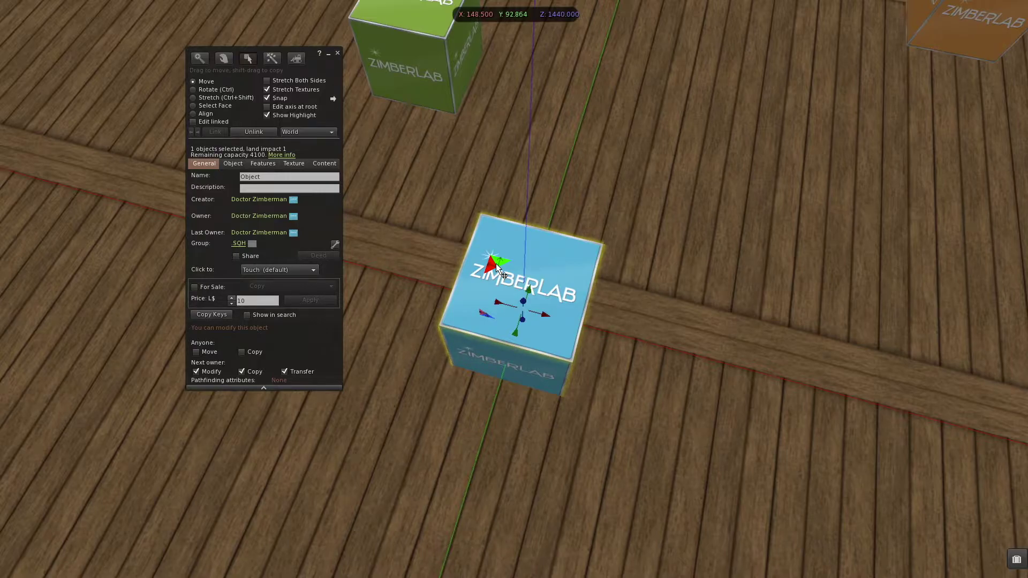
drag(498, 266, 498, 266)
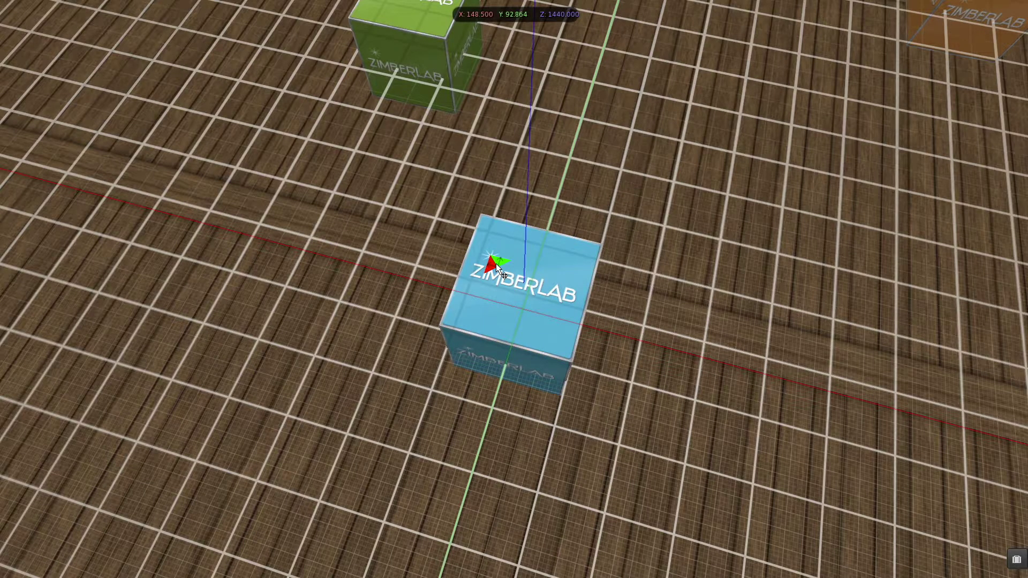
drag(496, 264, 589, 321)
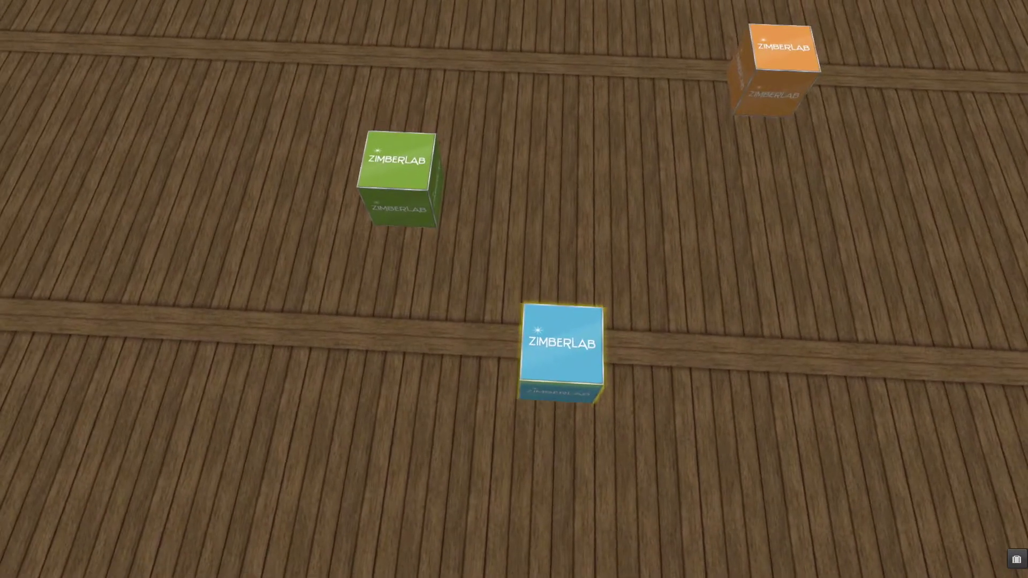
Snap the green box flush against one side of the blue box and the orange box against the opposite side at X 150, Y 93
click(410, 162)
drag(364, 146, 429, 313)
click(782, 64)
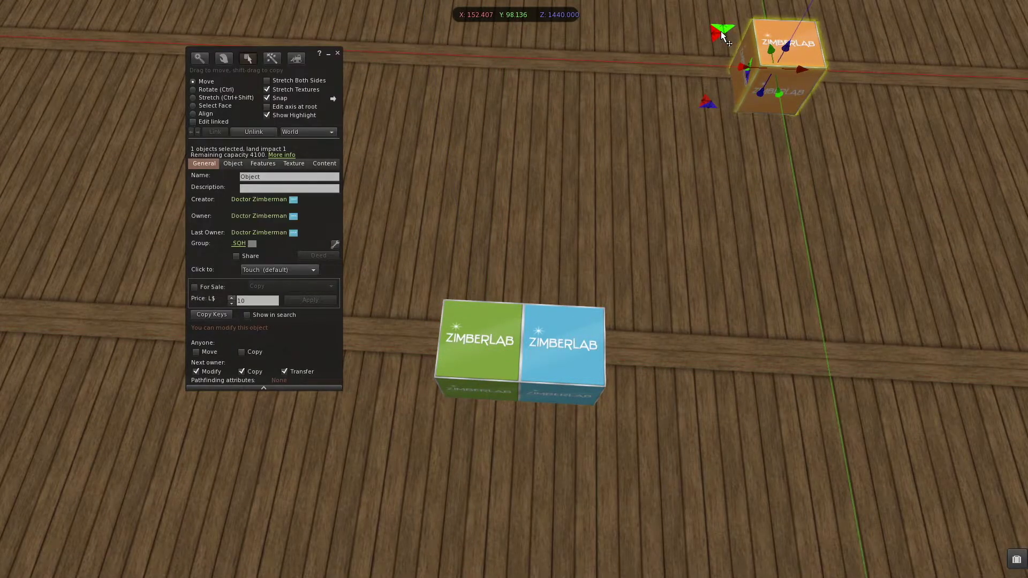
drag(738, 33, 581, 305)
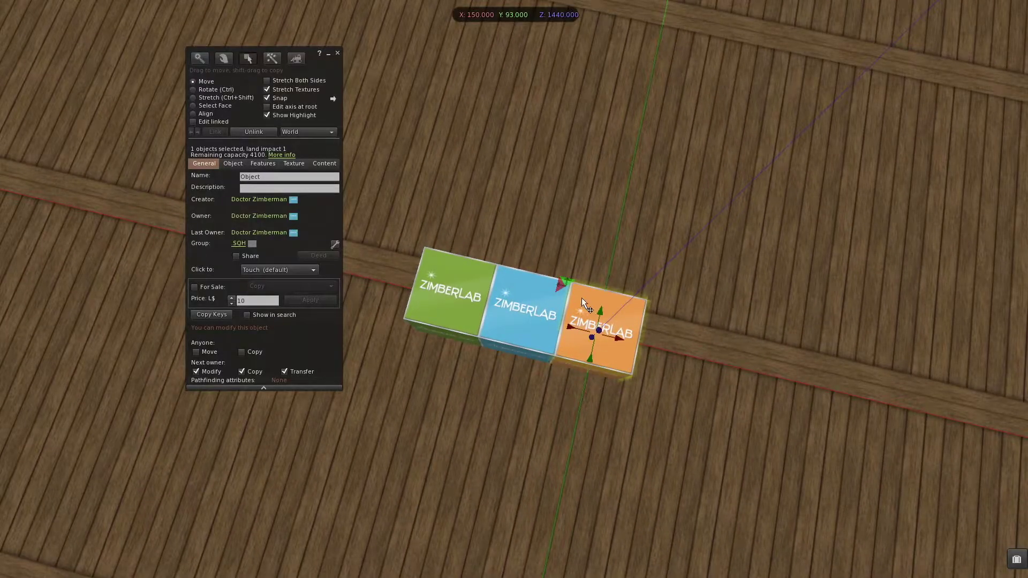
Copy the orange box to the free far side of the blue box and the green box to its near side at X 149, Y 92
shift+drag(582, 298, 517, 197)
click(459, 266)
shift+drag(424, 251, 475, 345)
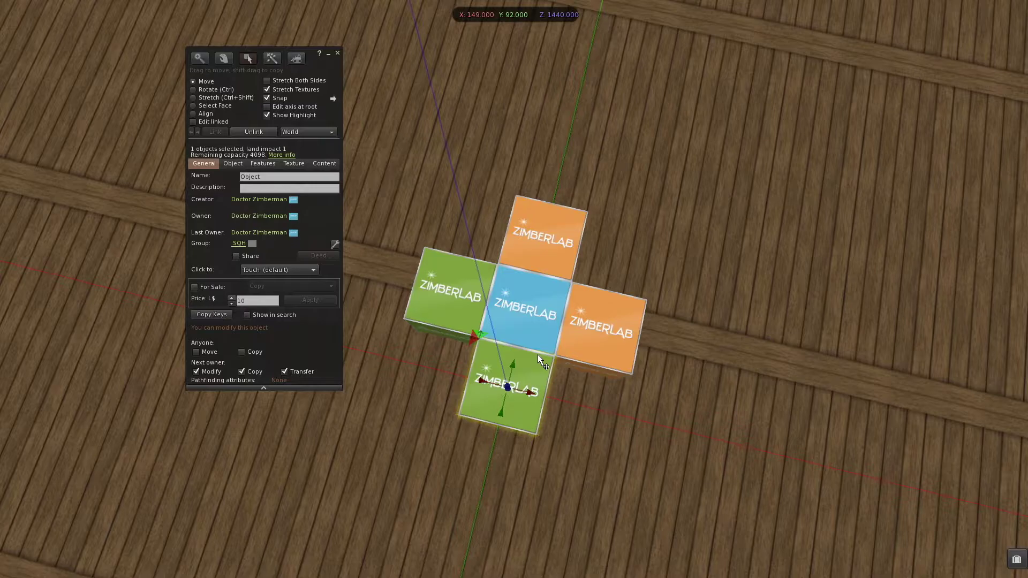
Delete the spare blue box standing apart from the cross of boxes at X 152, Y 92.5
ctrl+alt+drag(578, 331, 477, 230)
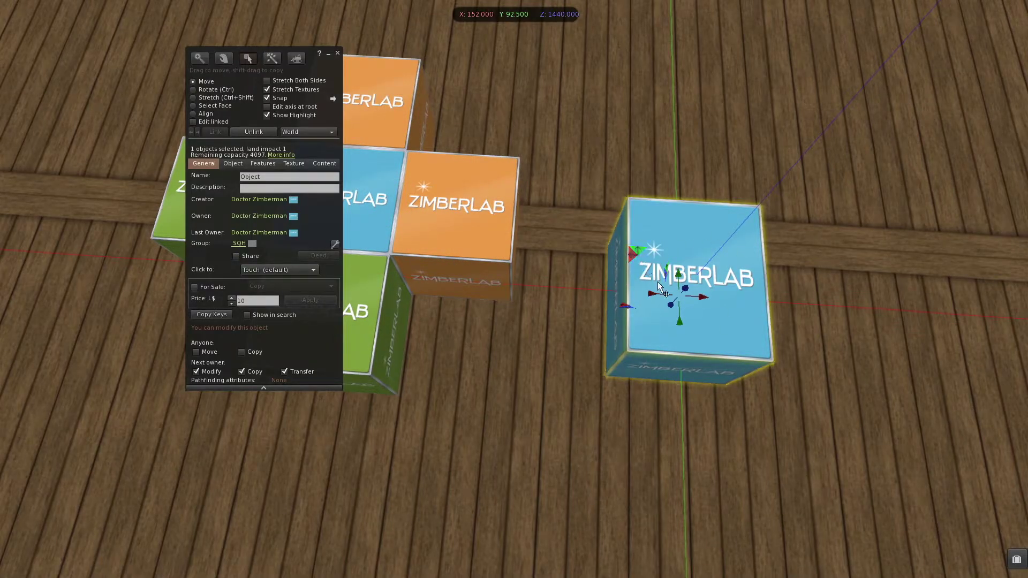
right_click(692, 239)
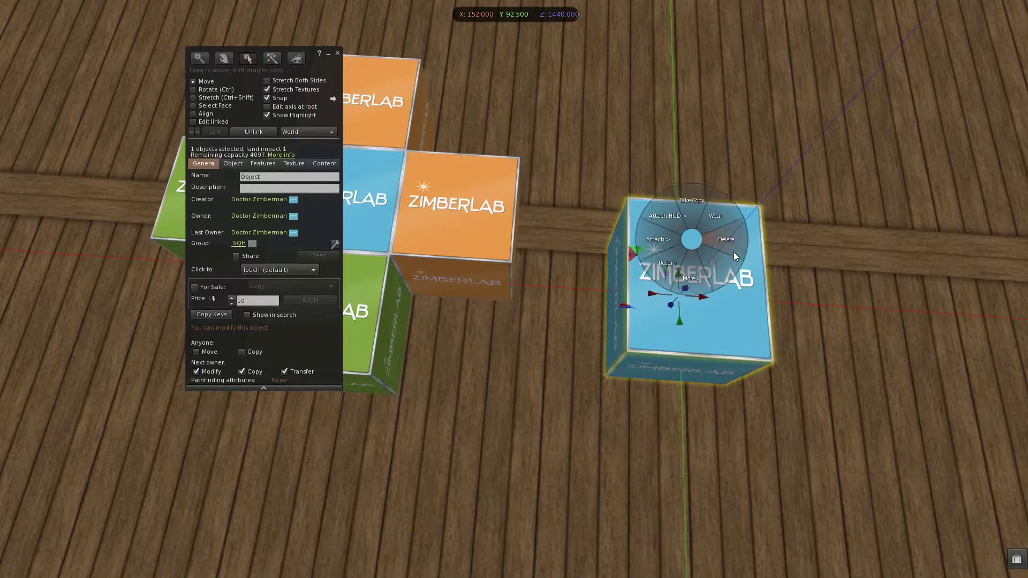
click(728, 239)
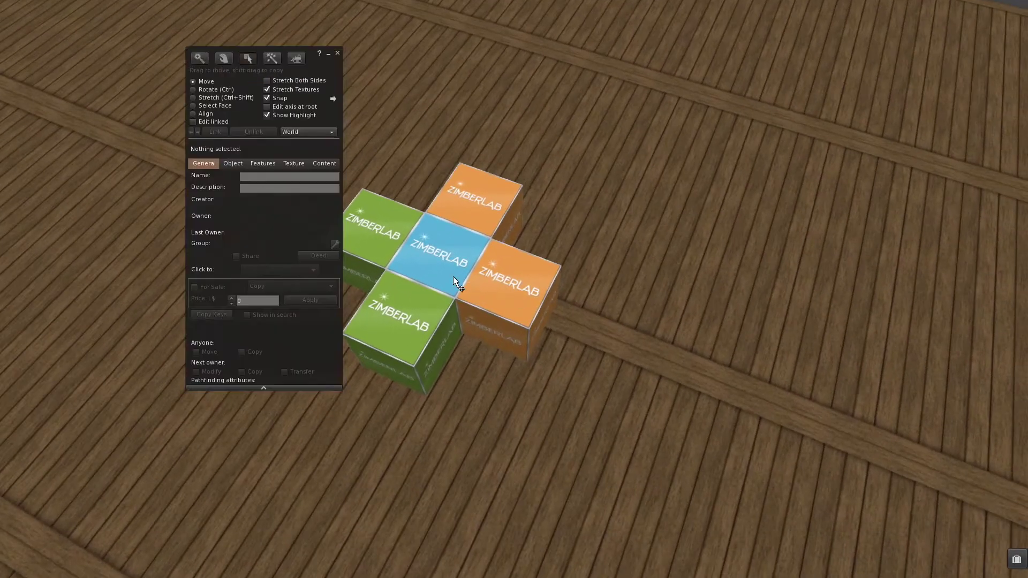
Copy the central blue box along X onto the open floor and stretch the copy to 2 m along X and 3 m along Y
click(450, 251)
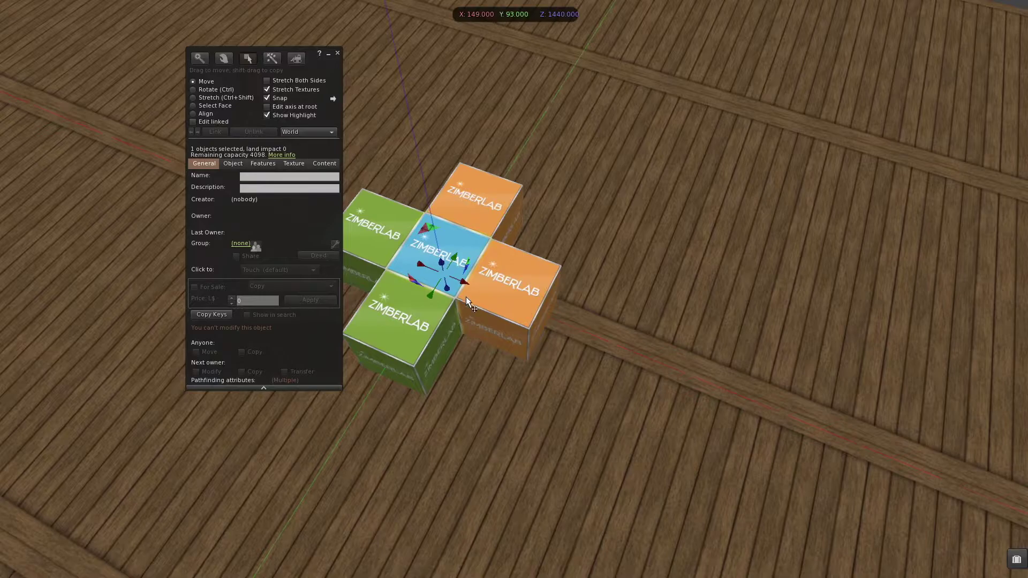
shift+drag(463, 268, 540, 321)
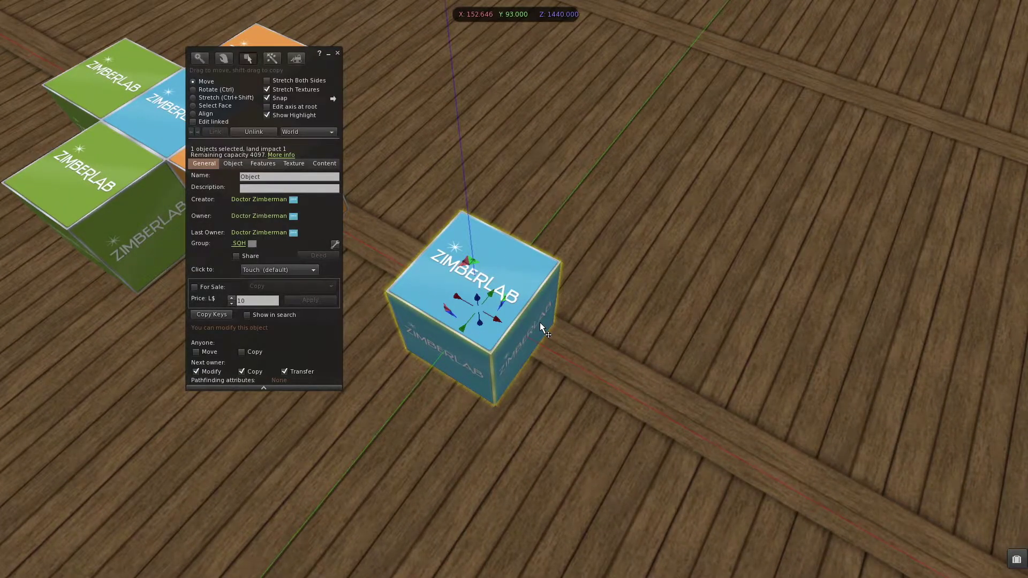
key(ctrl+shift)
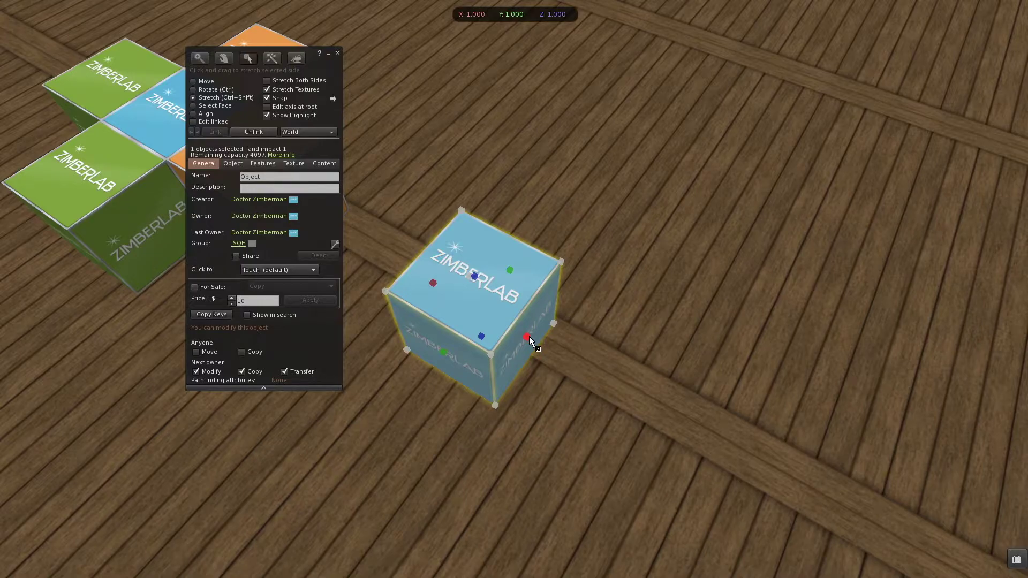
ctrl+shift+drag(529, 336, 679, 335)
alt+drag(562, 293, 819, 217)
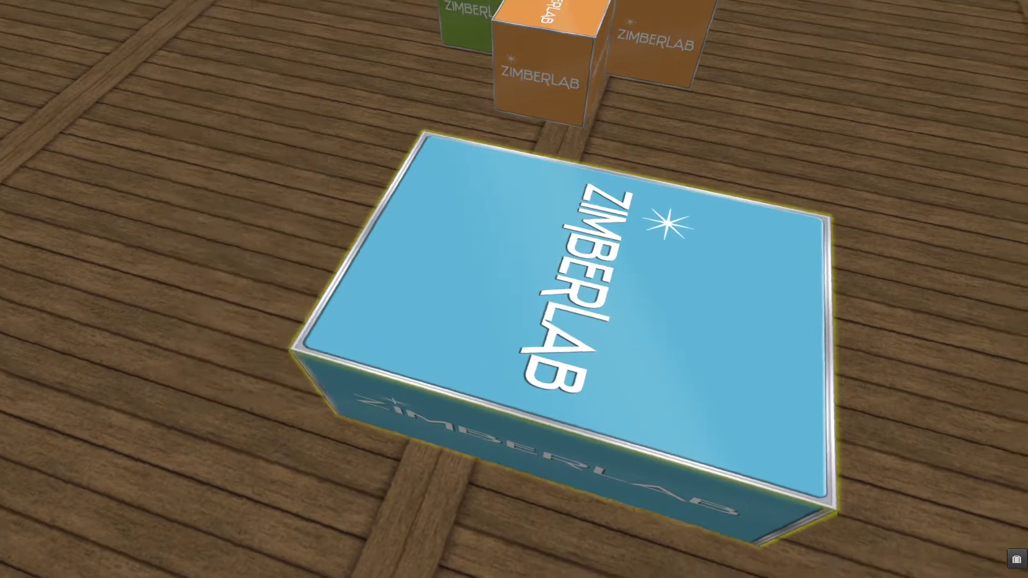
alt+drag(734, 381, 763, 119)
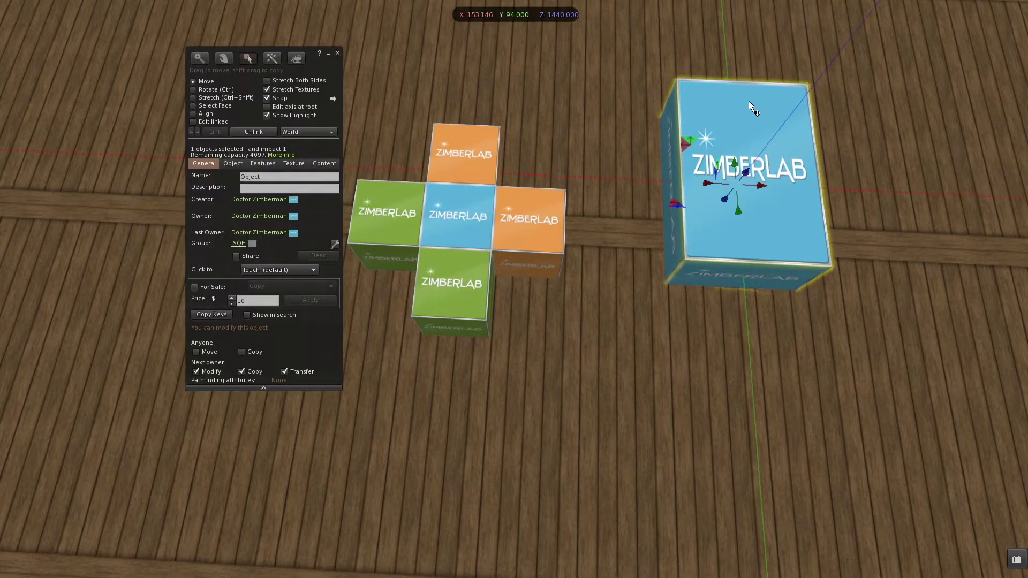
Move the large blue box to X 147.5, Y 95, corner to corner with the central box, and copy it to the opposite side of the cluster
drag(691, 147, 411, 150)
alt+drag(501, 241, 576, 322)
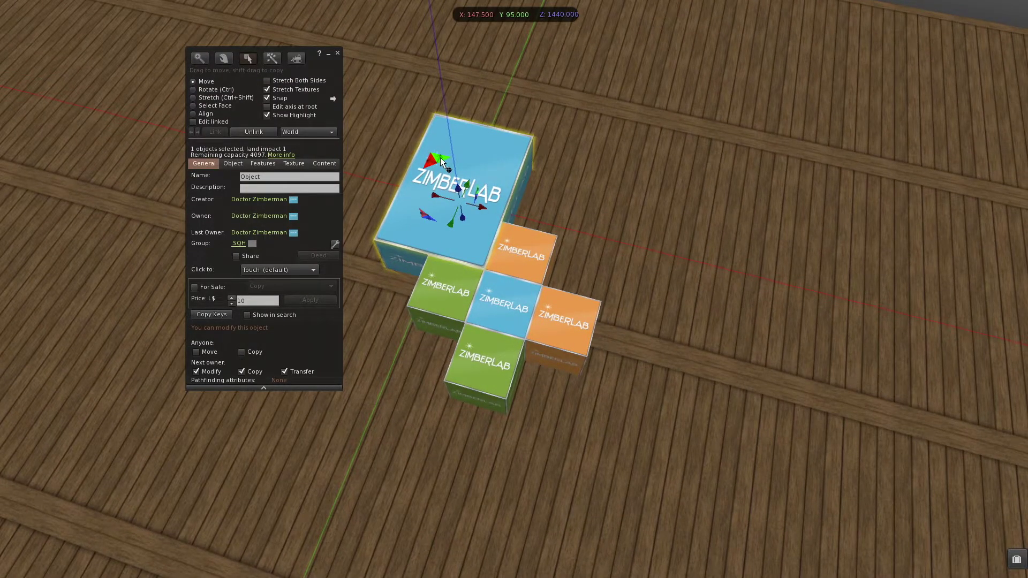
shift+drag(440, 157, 760, 375)
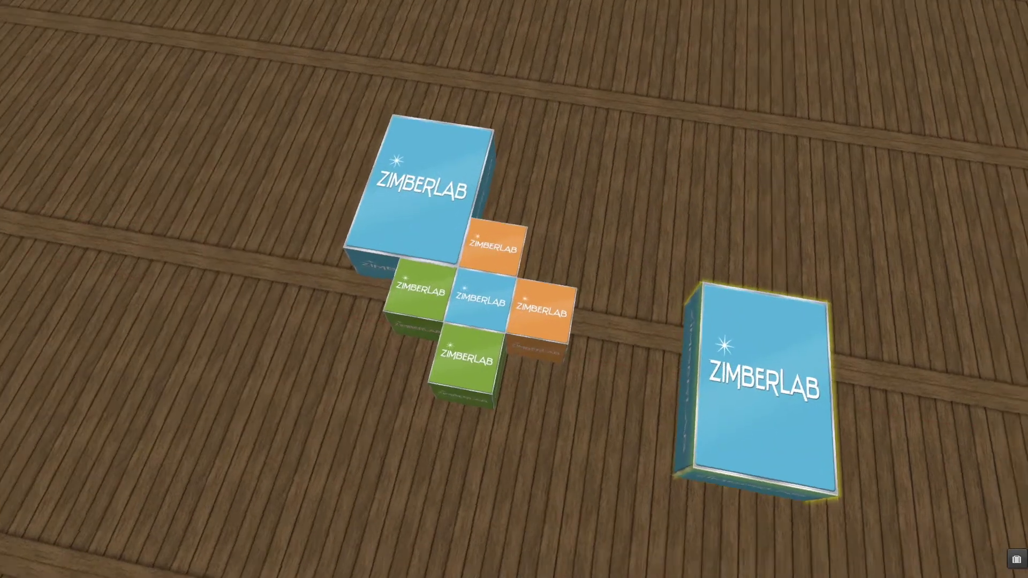
Shorten the large blue copy to 2.5 m along Y, narrow it along X, and move it to X 152.5, Y 93
alt+drag(761, 375, 540, 310)
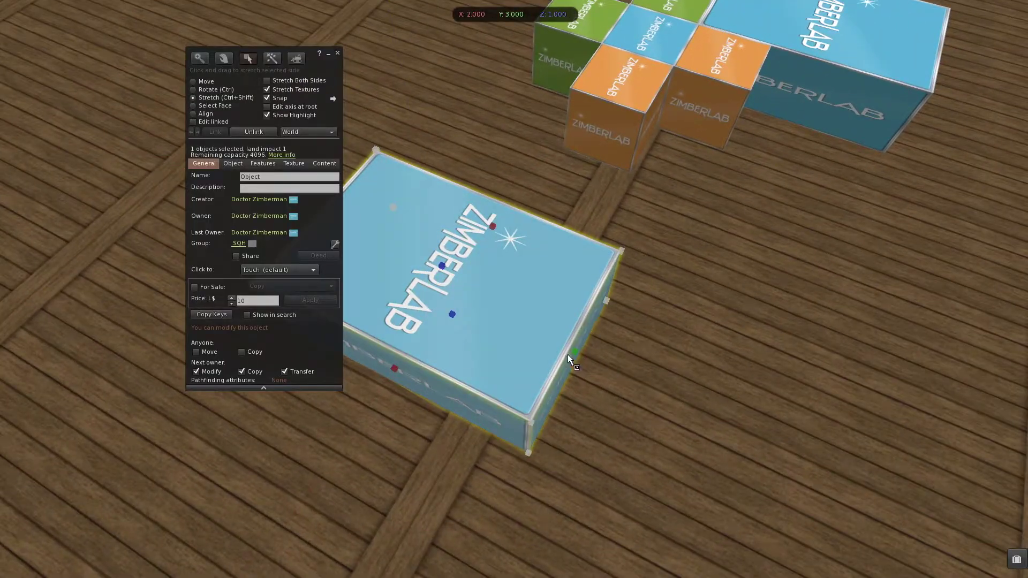
drag(575, 353, 592, 227)
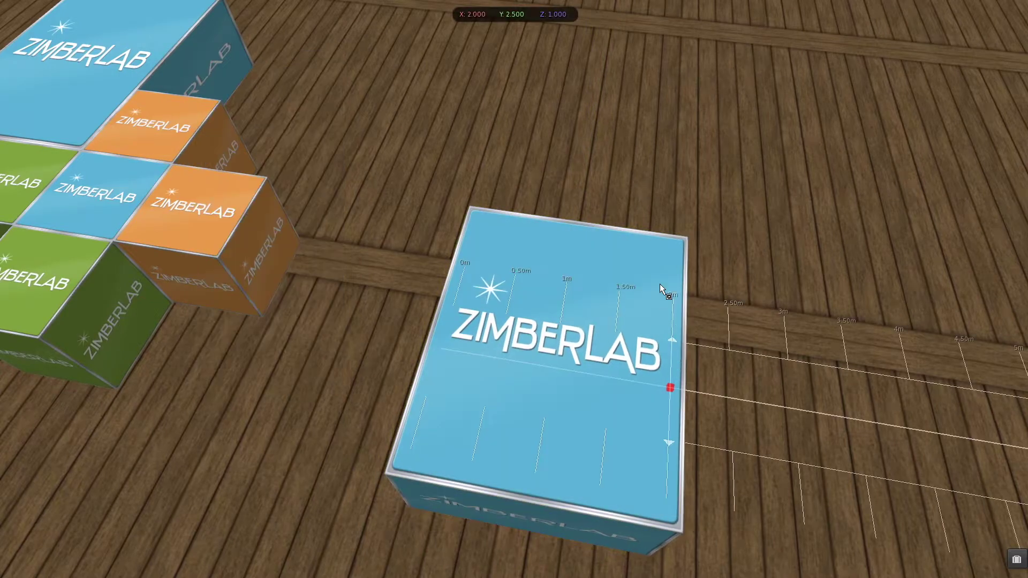
drag(660, 283, 608, 235)
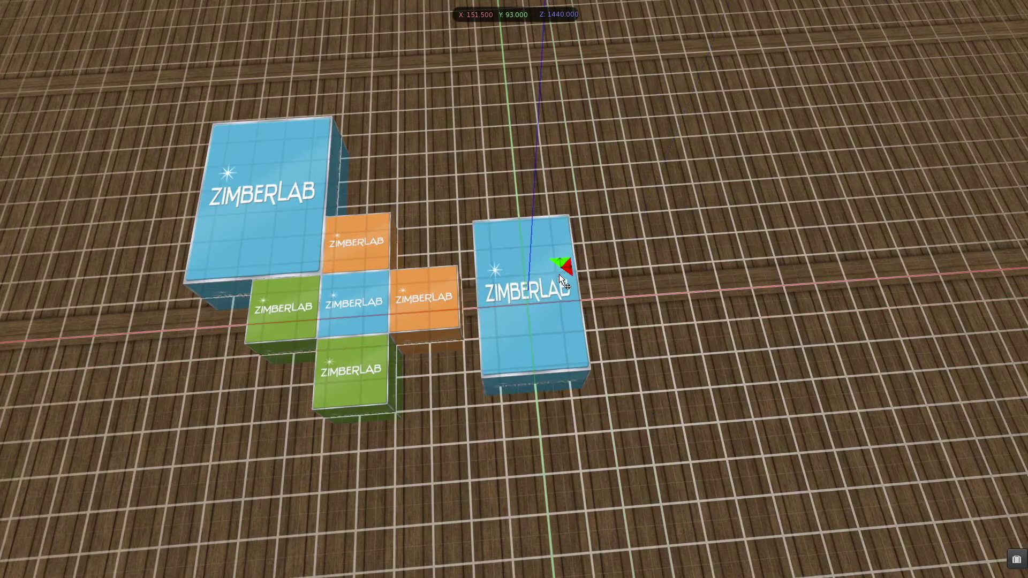
drag(559, 274, 618, 267)
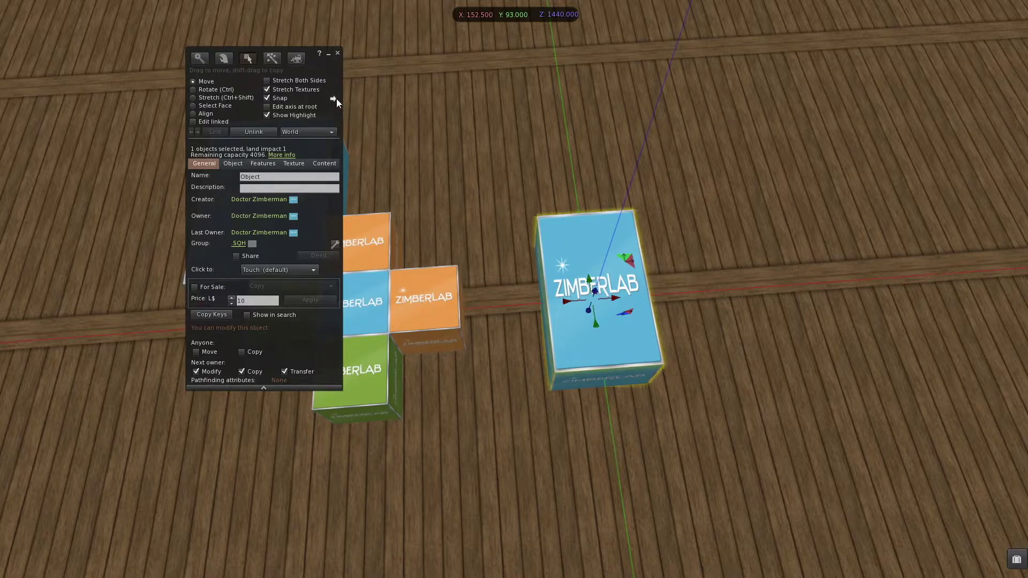
Set the grid units for snapping to 0.25 meters
click(334, 98)
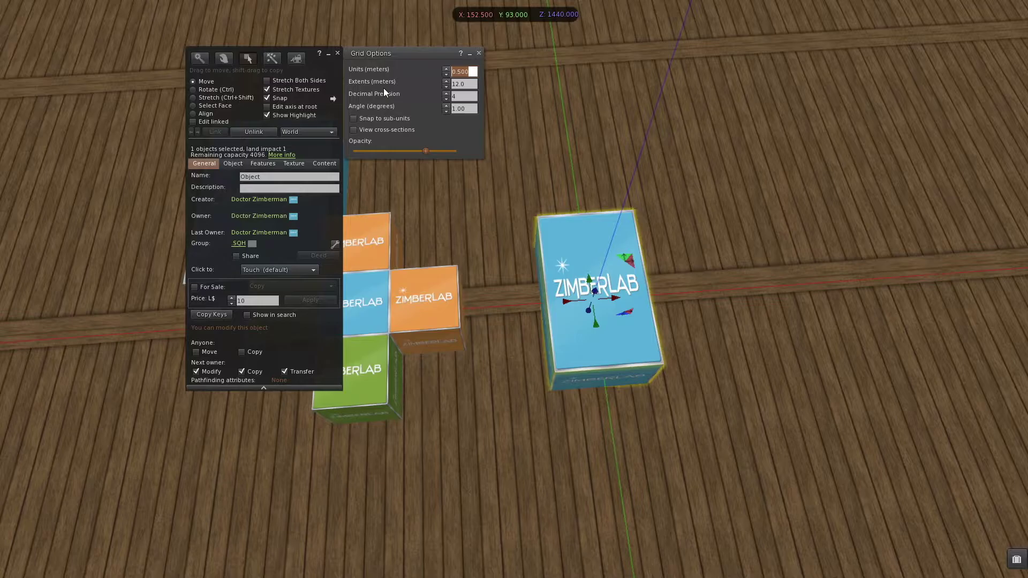
text(0.25)
key(Return)
click(479, 53)
Move the resized blue box to X 150.25, Y 91.25, into the corner between the green and orange boxes, and make a copy of it
click(442, 297)
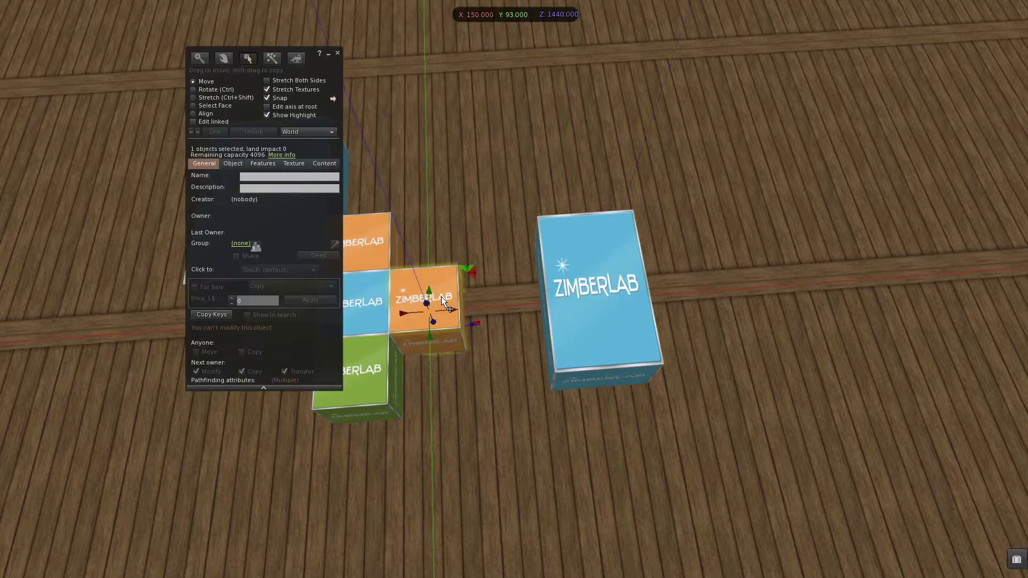
click(595, 274)
key(alt)
alt+click(406, 289)
drag(638, 304, 470, 379)
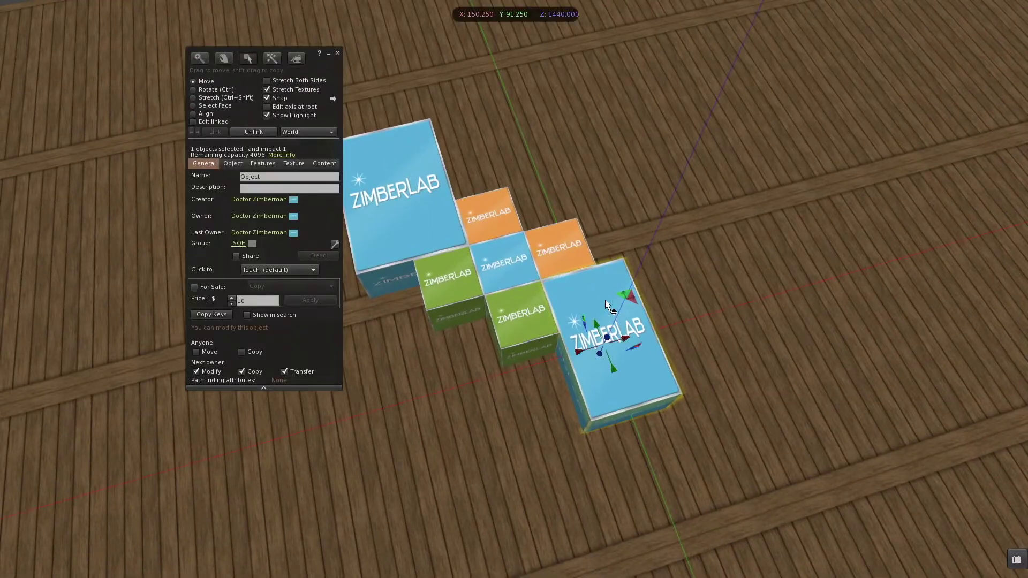
shift+drag(606, 304, 563, 143)
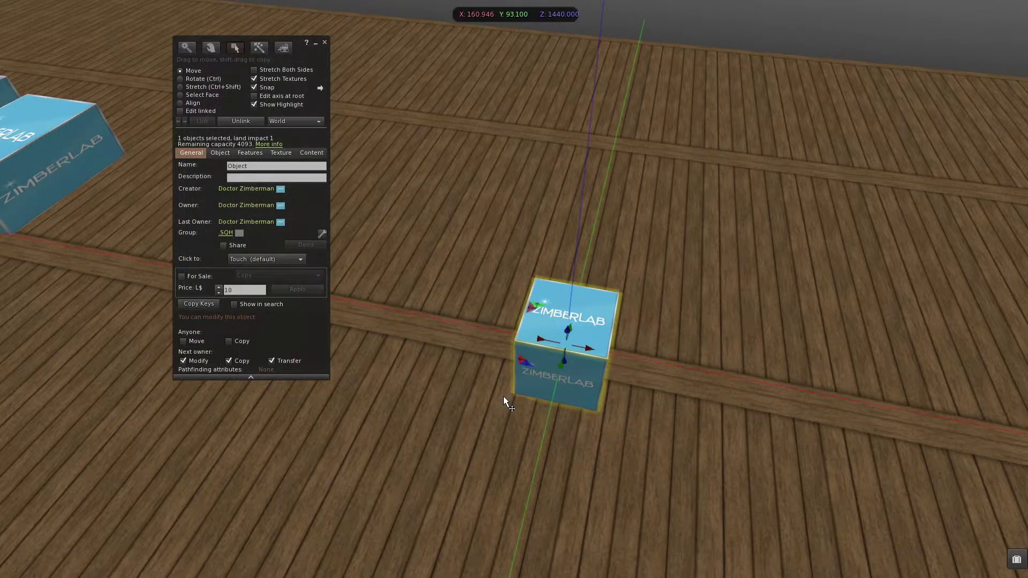
Set the grid units for snapping to 0.05 meters
click(319, 88)
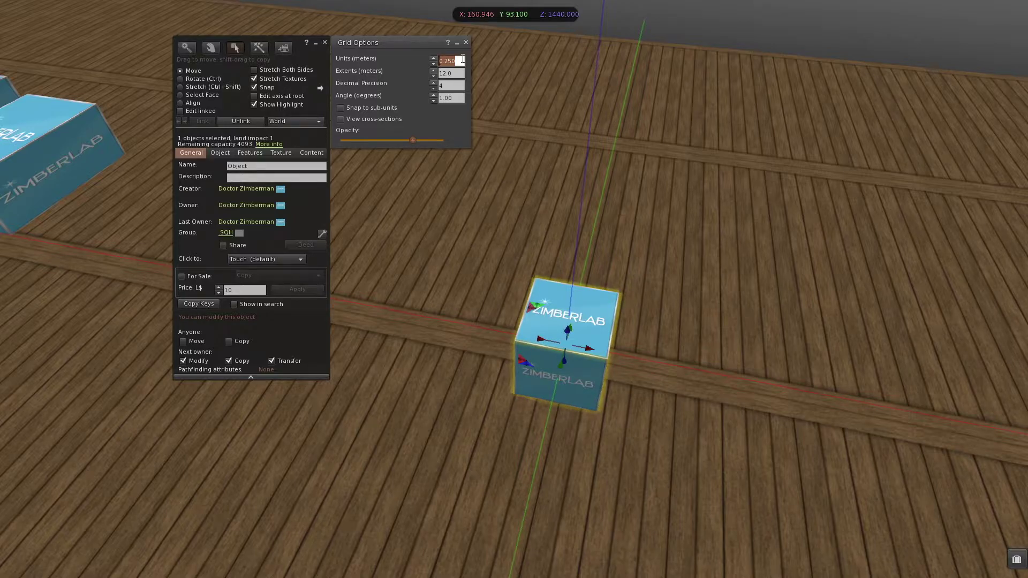
text(0.05)
key(Return)
click(465, 43)
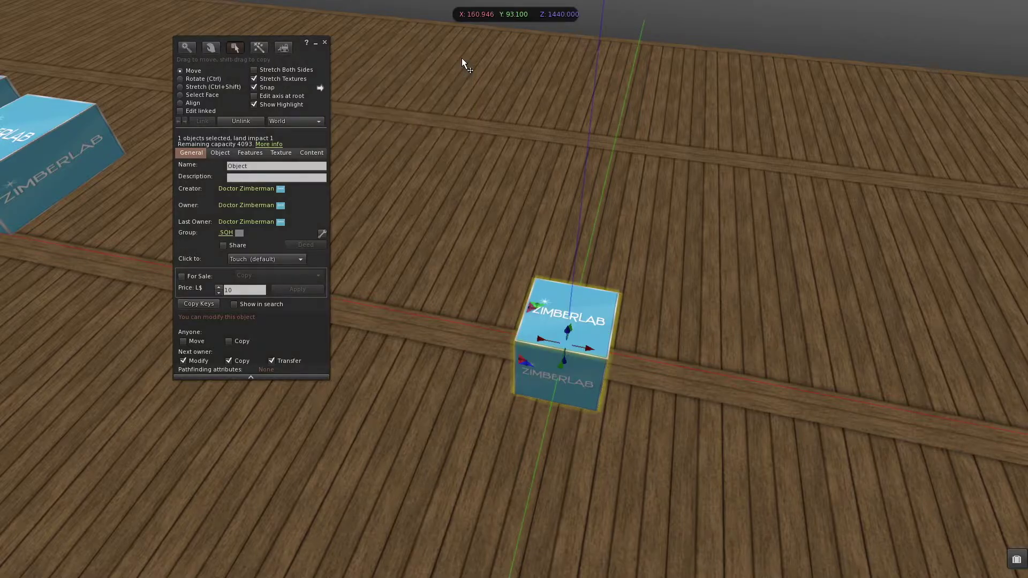
Move the separate blue box along the X axis to X 164.4 with grid snapping
alt+drag(574, 344, 473, 291)
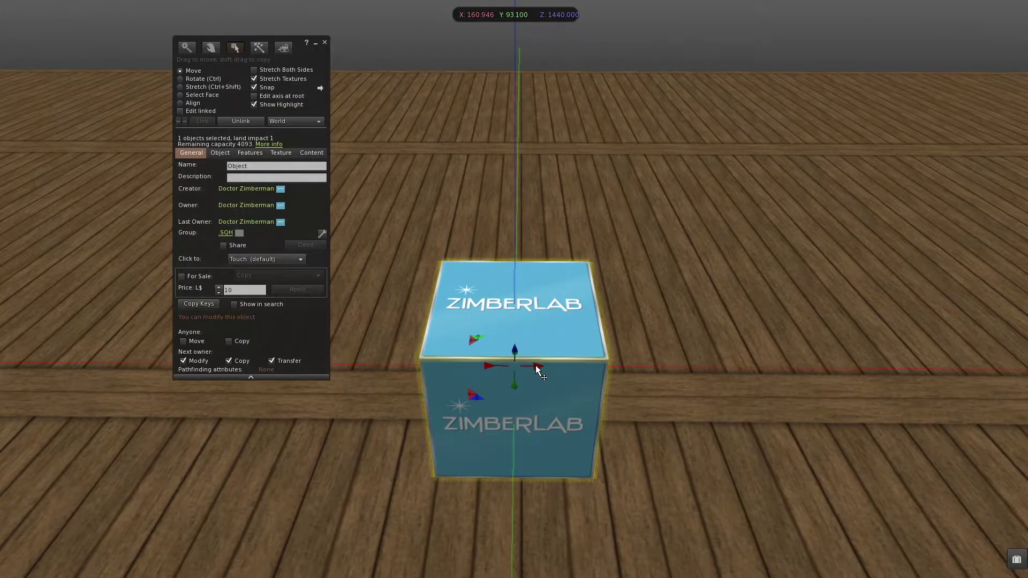
drag(535, 365, 525, 31)
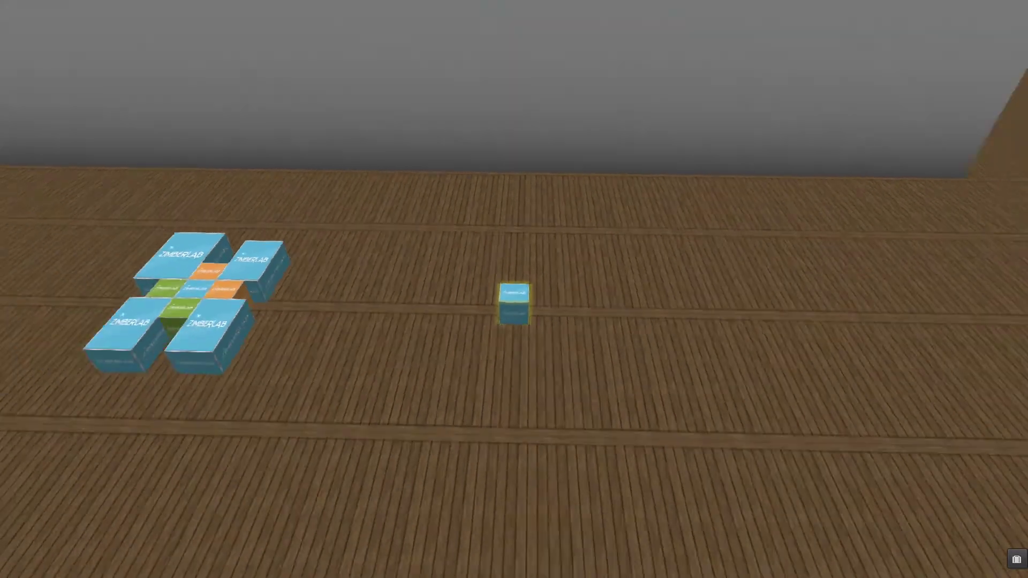
drag(539, 302, 541, 220)
alt+drag(527, 294, 538, 232)
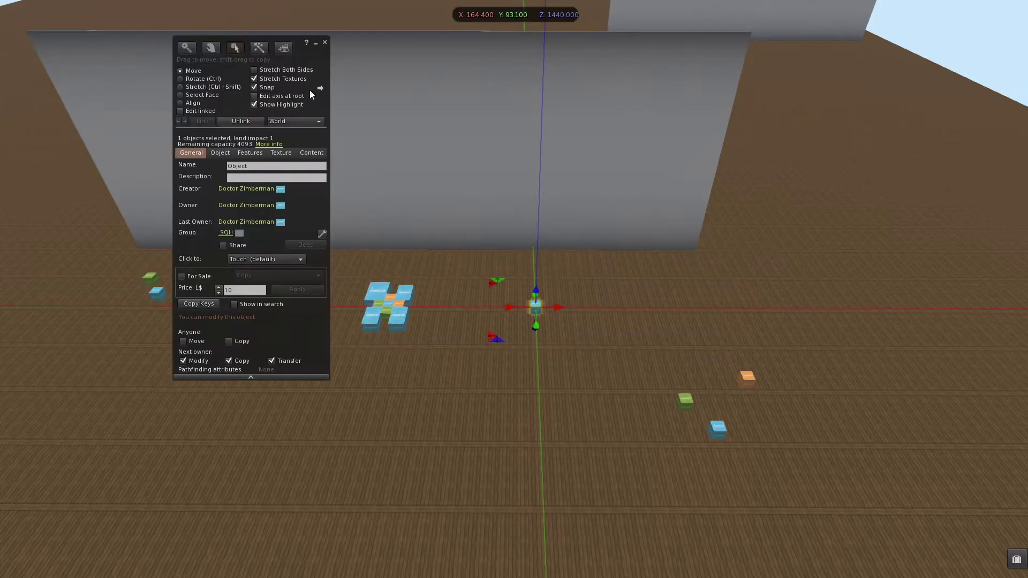
Check the units value in the grid options and close them
click(320, 87)
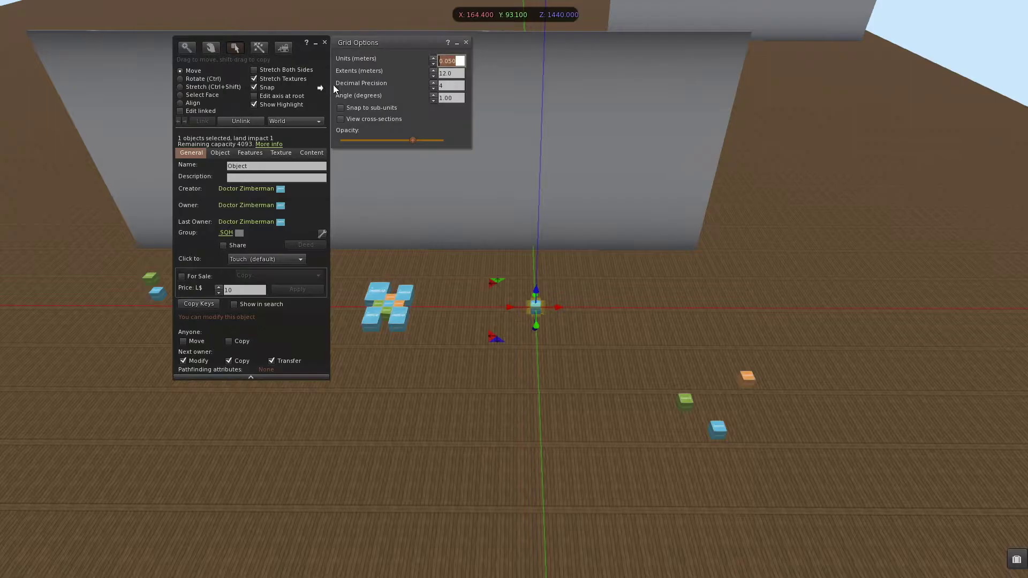
click(460, 62)
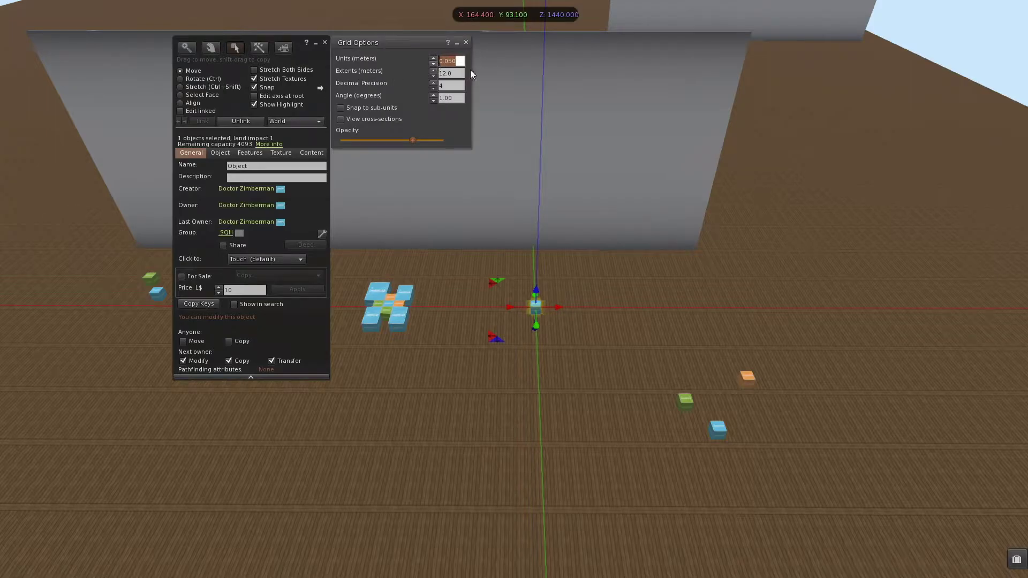
click(466, 41)
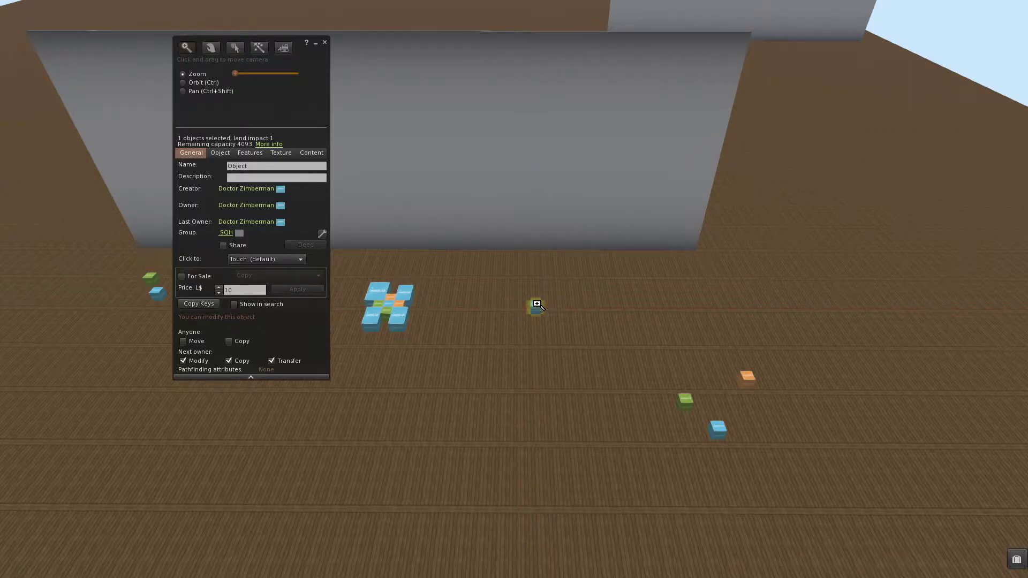
Select the separate orange, green and blue boxes together for editing and activate the Align mode
alt+drag(535, 306, 450, 192)
alt+drag(523, 319, 473, 252)
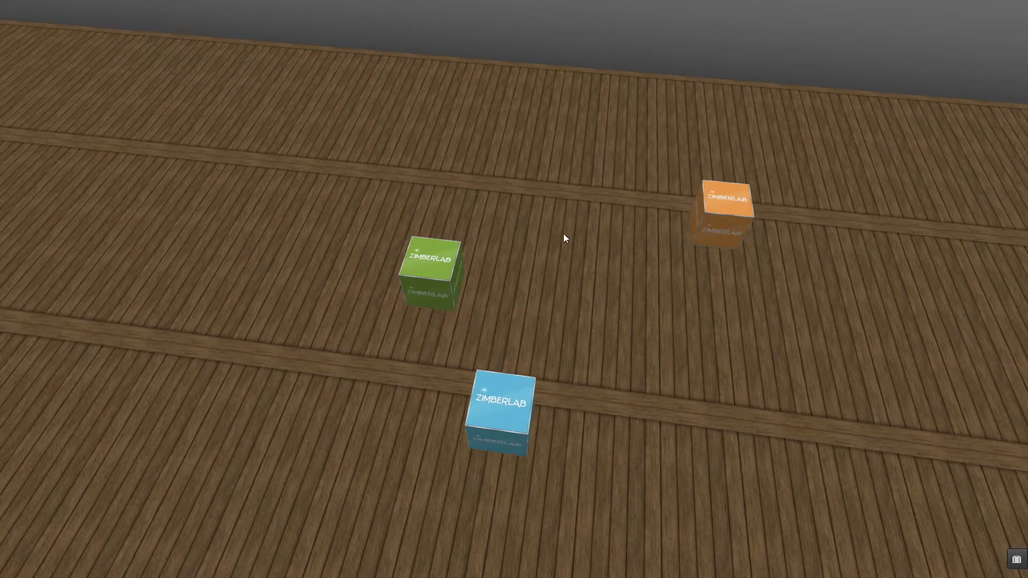
right_click(723, 203)
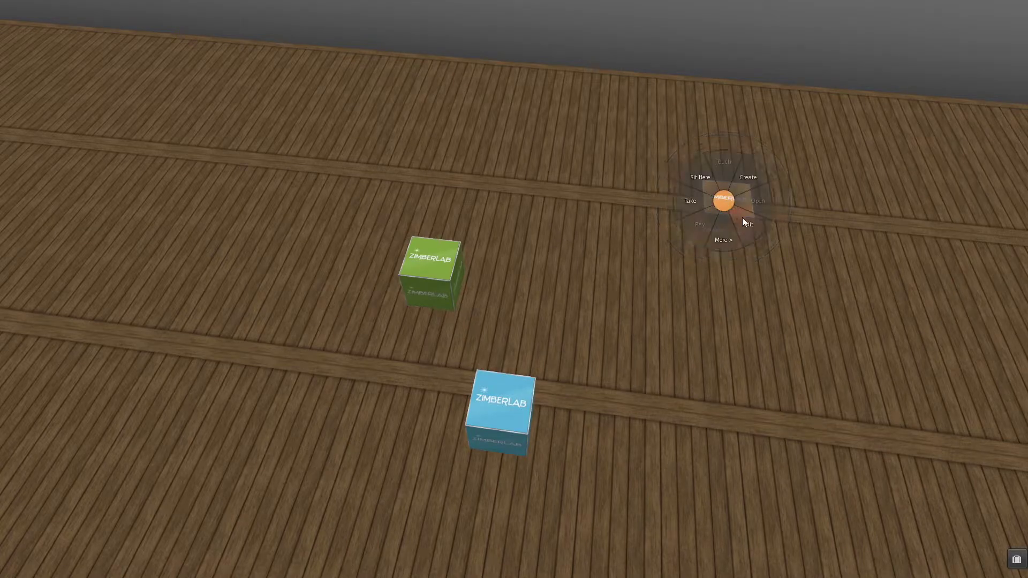
click(743, 219)
shift+click(422, 265)
shift+click(498, 395)
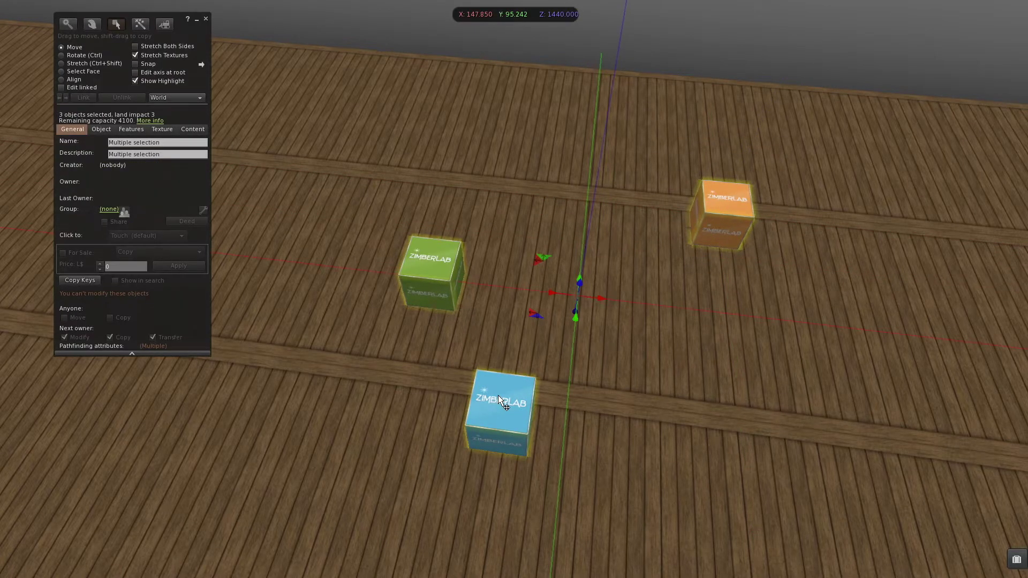
drag(181, 114, 288, 130)
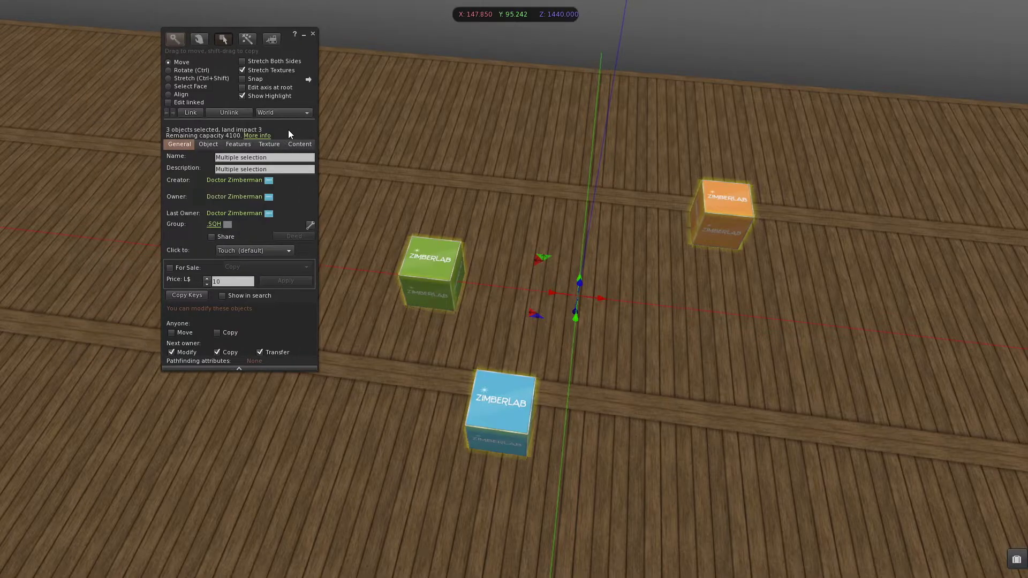
click(169, 94)
drag(284, 126, 247, 121)
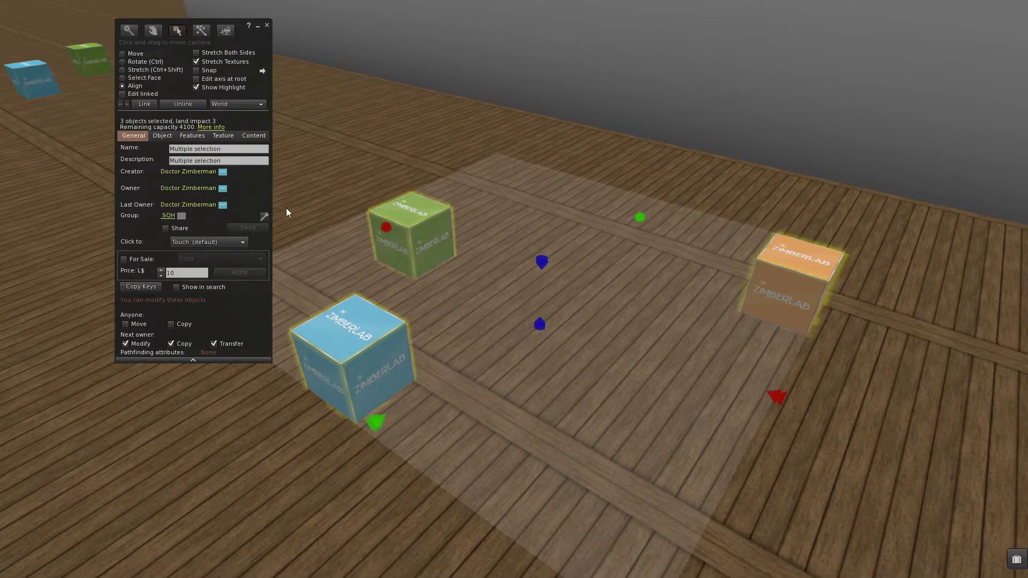
drag(245, 197, 186, 195)
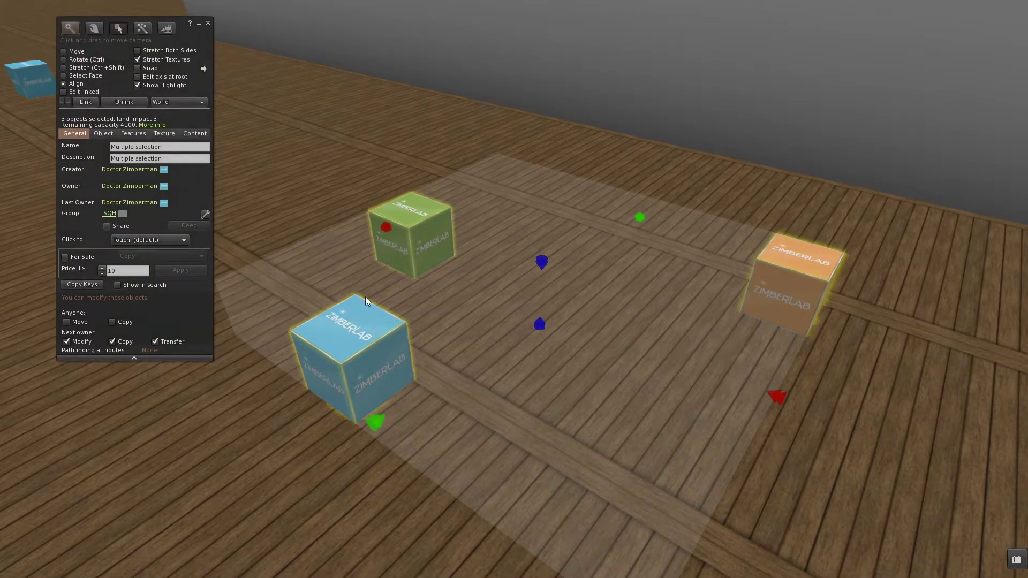
Try aligning the three selected boxes along Y with the orange box, and undo the alignment
click(375, 424)
alt+drag(599, 220, 514, 300)
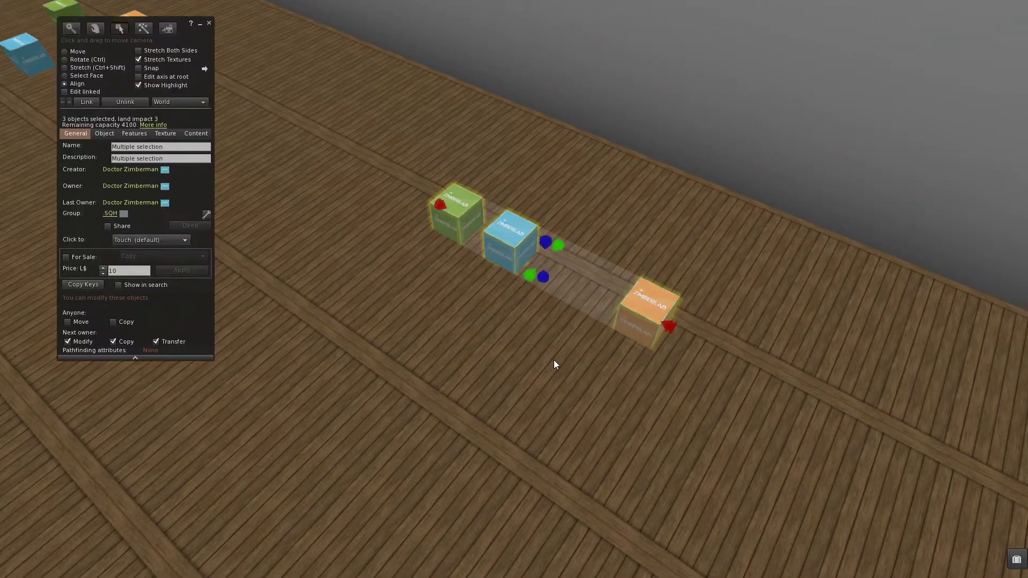
key(ctrl+z)
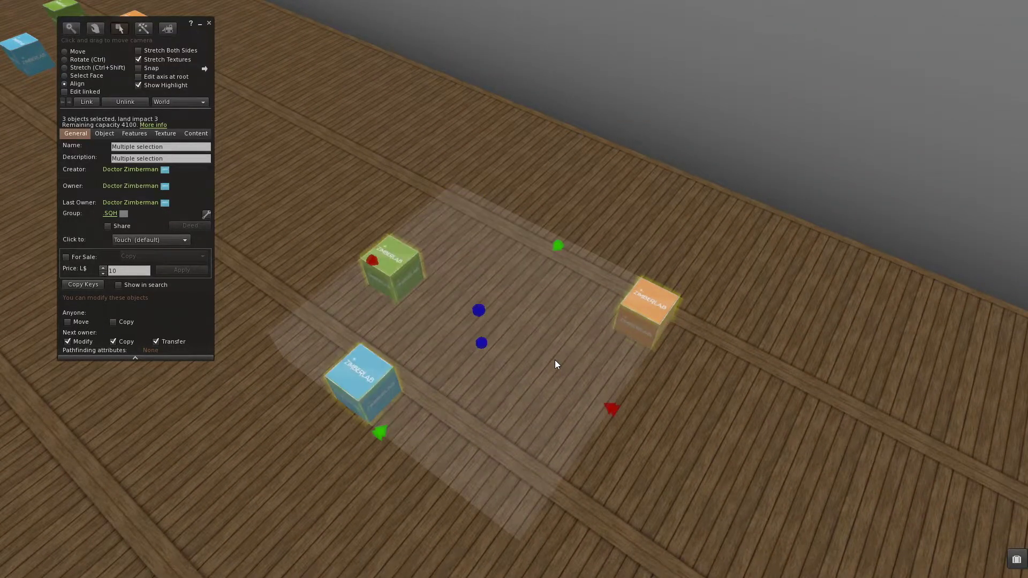
Try aligning the three selected boxes along X with the green box and packing them together along Y
alt+drag(511, 342, 592, 342)
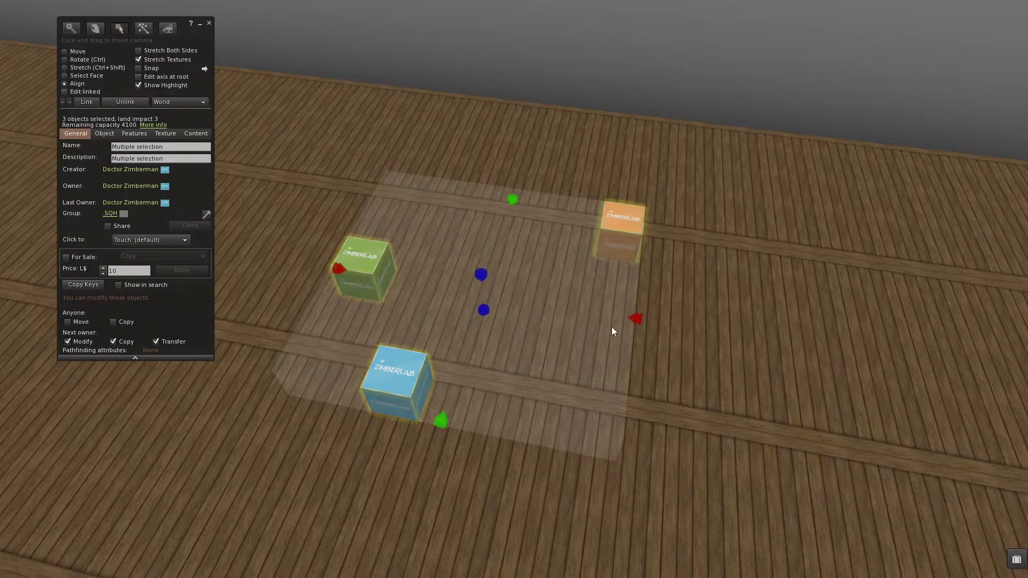
click(634, 320)
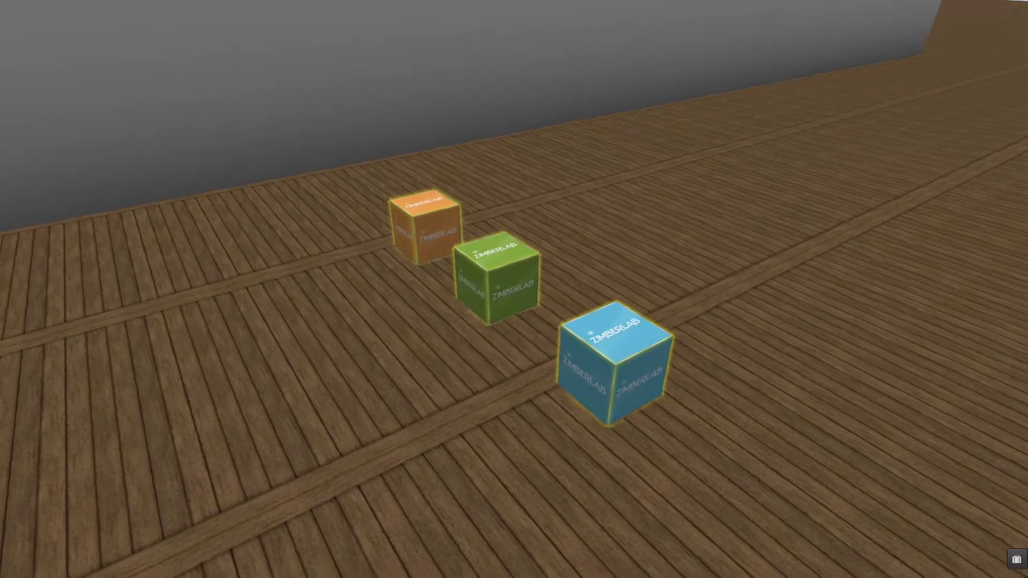
key(ctrl+3)
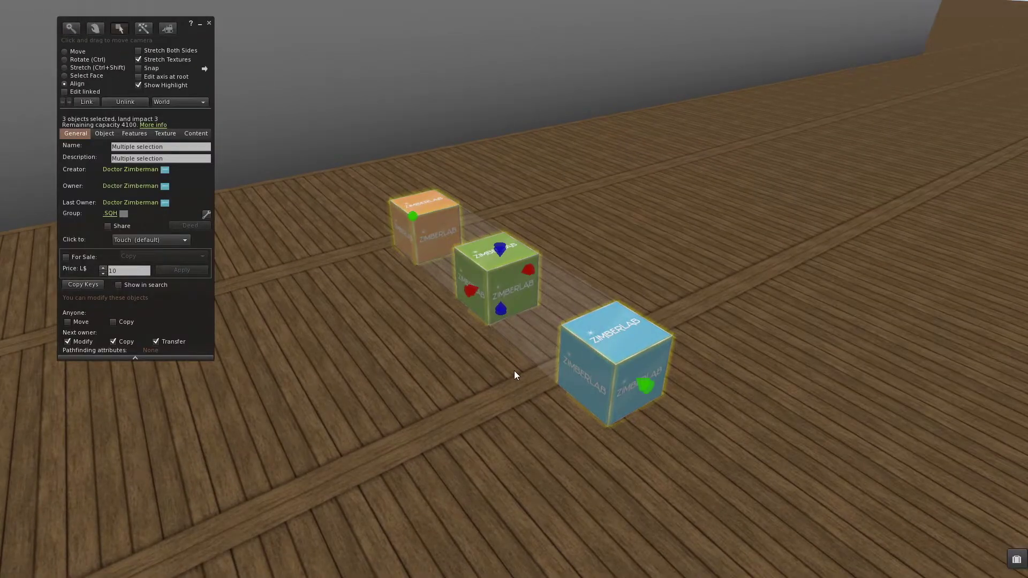
click(645, 388)
key(alt)
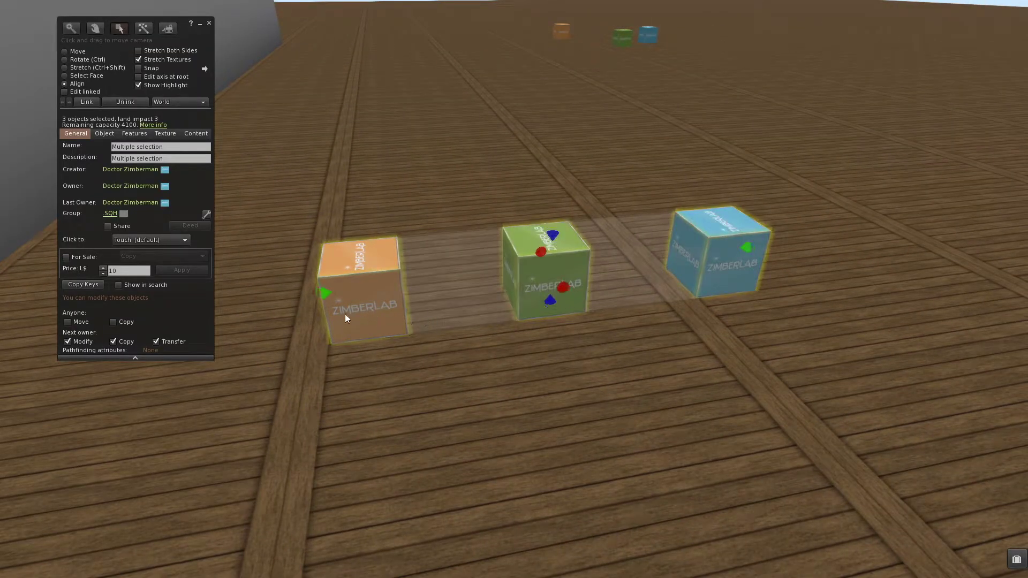
click(328, 293)
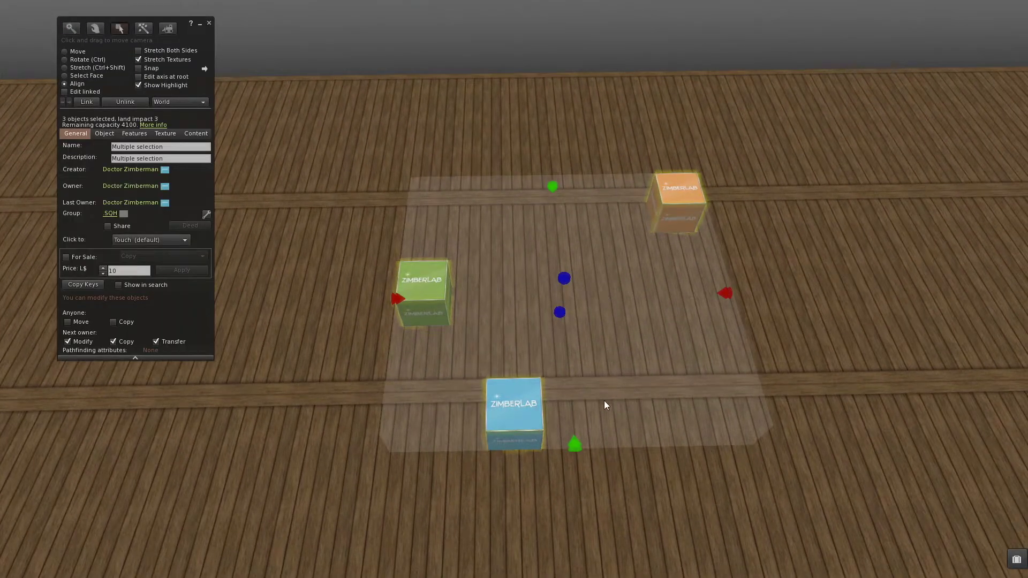
Align the three boxes along Y with the orange box and pack them side by side along X
click(575, 447)
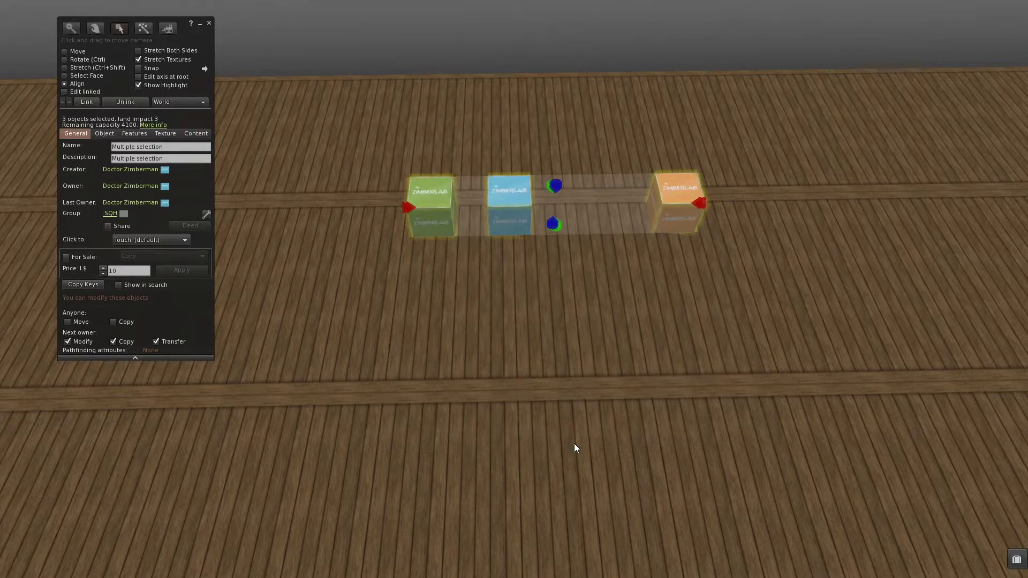
click(698, 203)
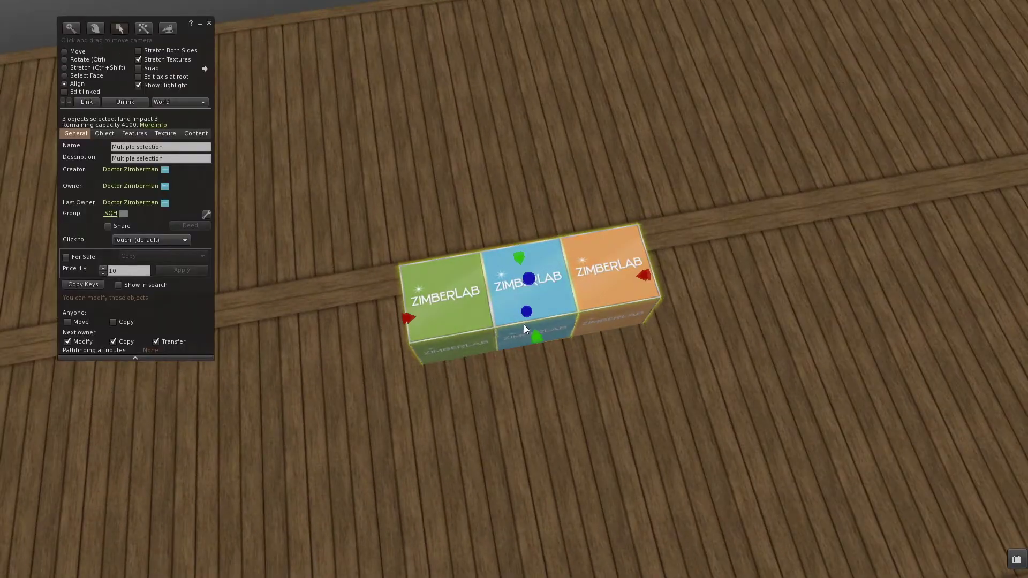
Pull the blue box out of the row, and move green to about X 148.84, Y 94.75 and orange to about X 150.67, Y 96.48
right_click(527, 293)
click(542, 304)
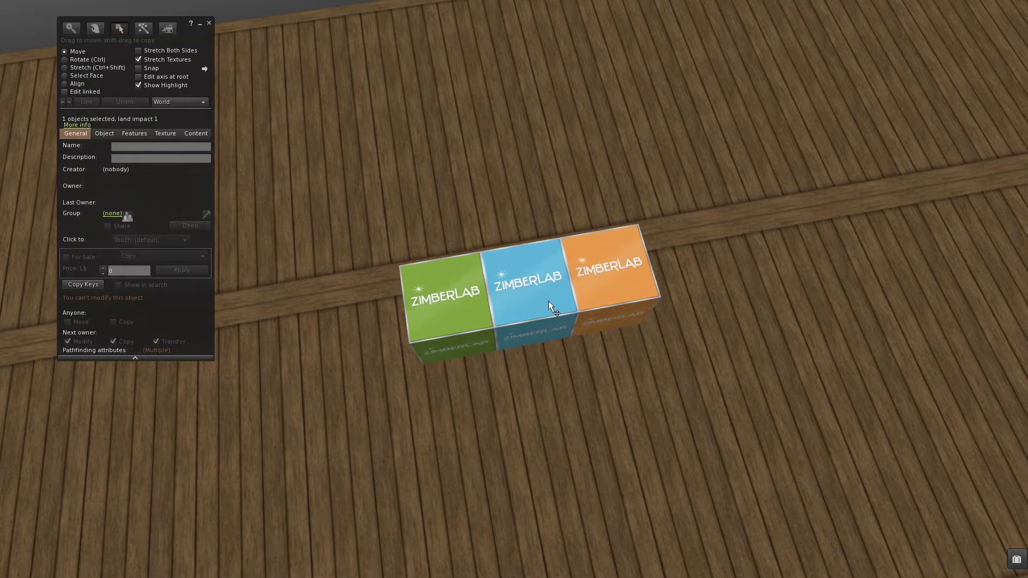
drag(558, 249, 329, 201)
click(456, 334)
drag(490, 277, 894, 482)
alt+drag(544, 375, 493, 439)
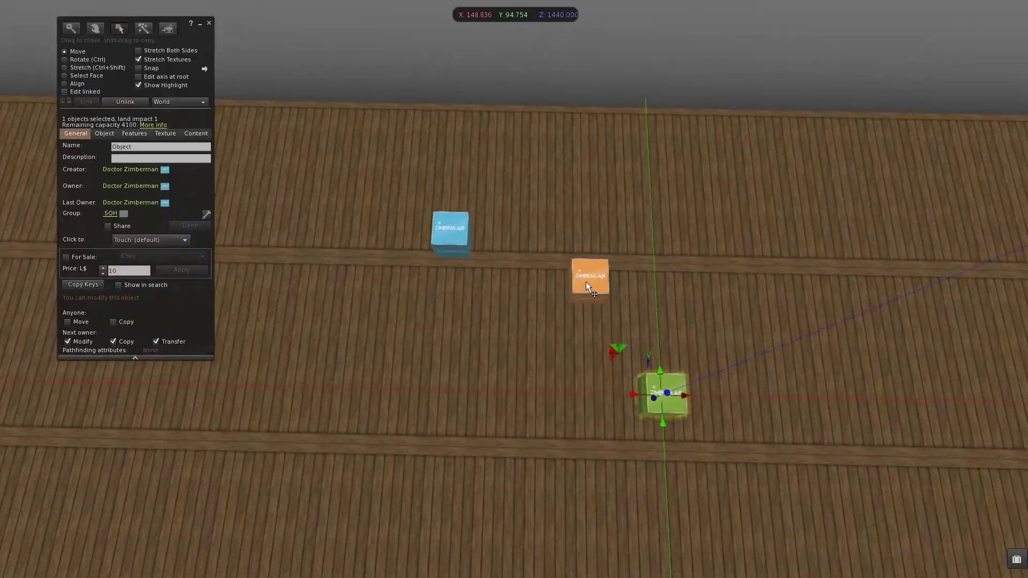
click(588, 280)
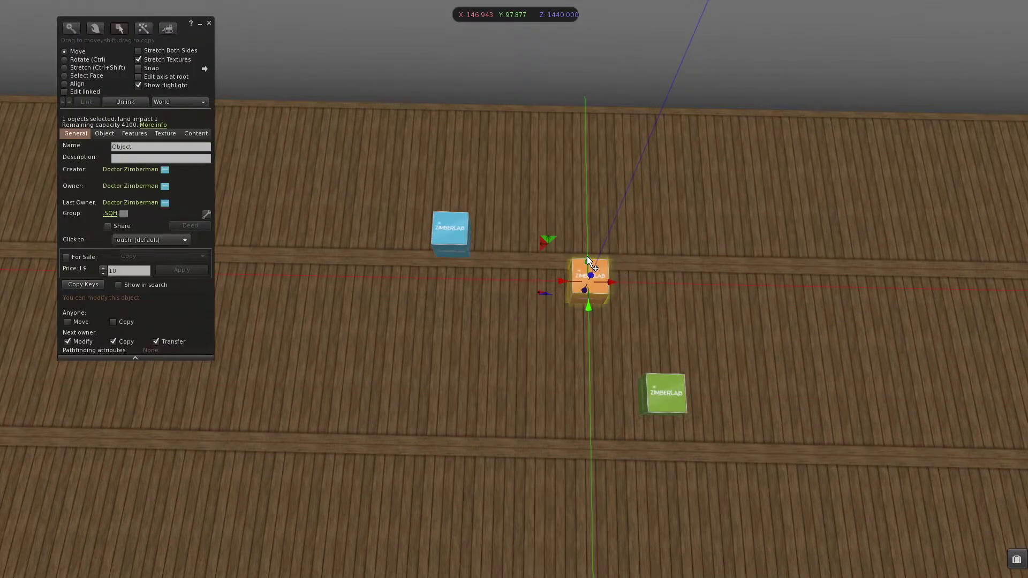
drag(549, 242, 615, 260)
Turn on snapping for the blue box and copy it into a stepped tower, with the top box at X 142, Y 100.5, Z 1442
click(460, 229)
alt+drag(460, 229, 498, 75)
drag(537, 249, 408, 305)
click(138, 68)
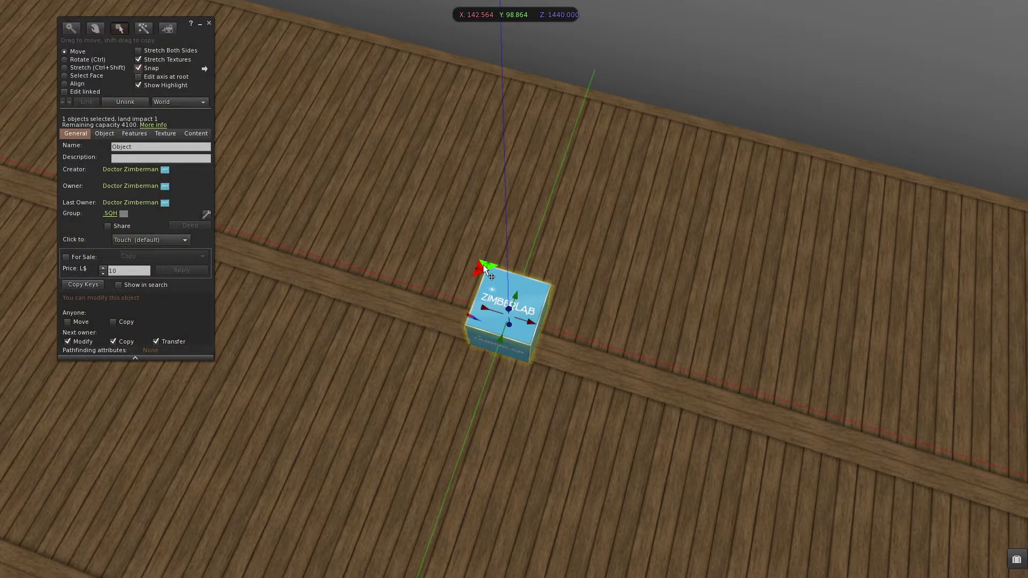
drag(484, 267, 484, 177)
ctrl+alt+drag(540, 199, 375, 117)
shift+drag(544, 333, 543, 177)
ctrl+alt+drag(543, 177, 672, 281)
alt+drag(522, 357, 522, 407)
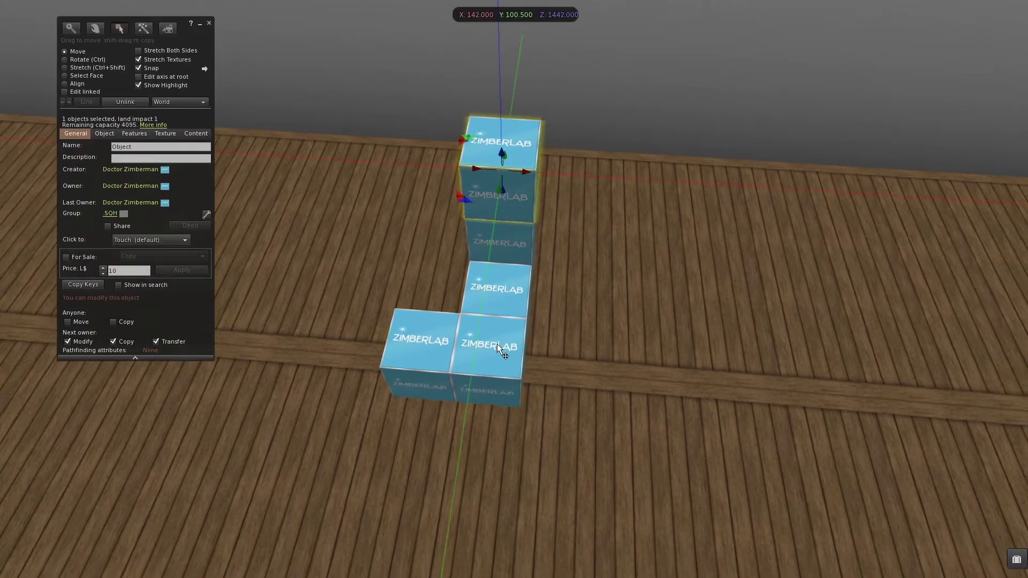
Align the orange and green boxes along Y with the blue box at the tower's front corner and pack them against it along X
alt+drag(497, 344, 497, 418)
alt+drag(661, 344, 661, 354)
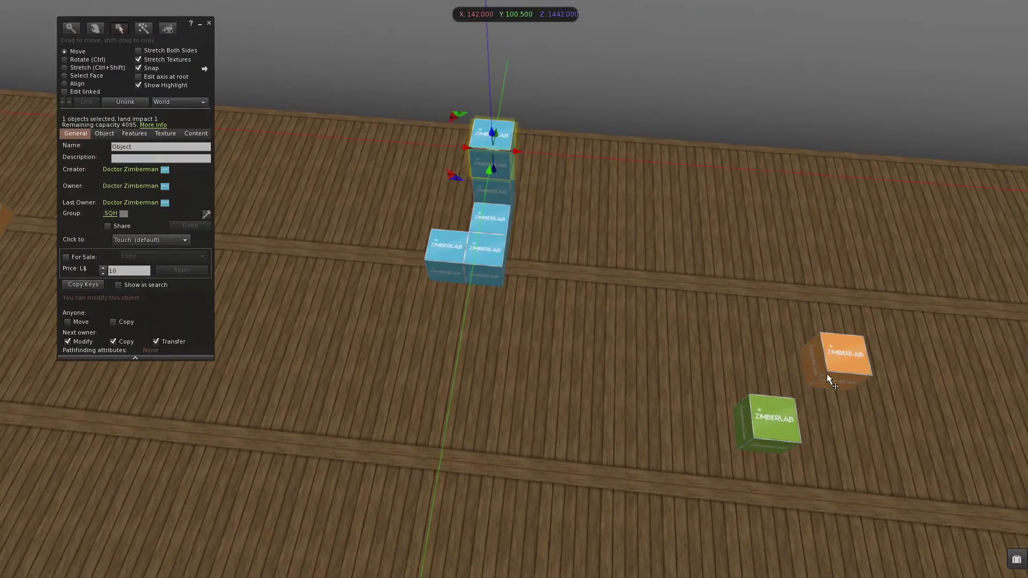
click(849, 353)
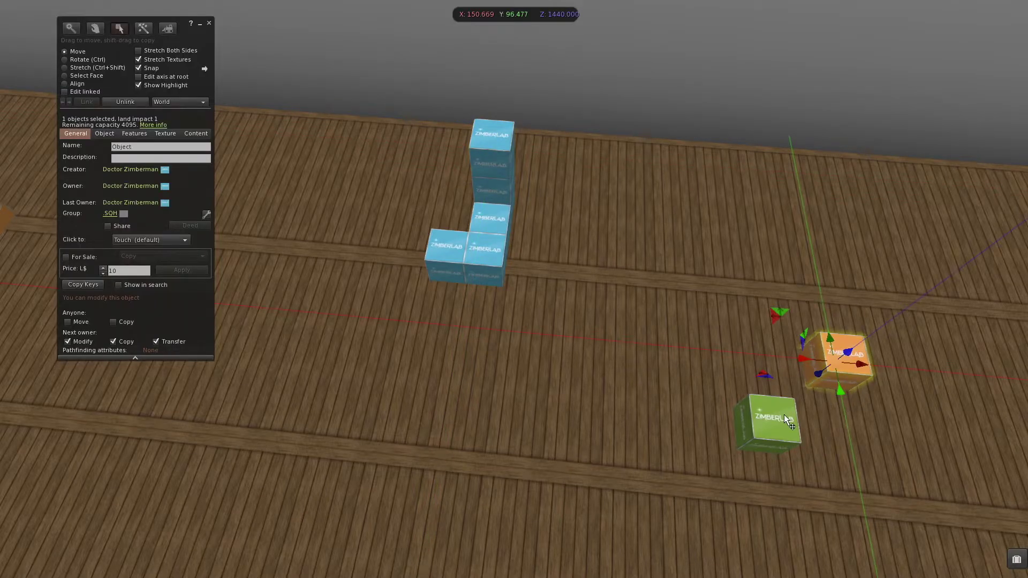
shift+click(766, 418)
shift+click(479, 255)
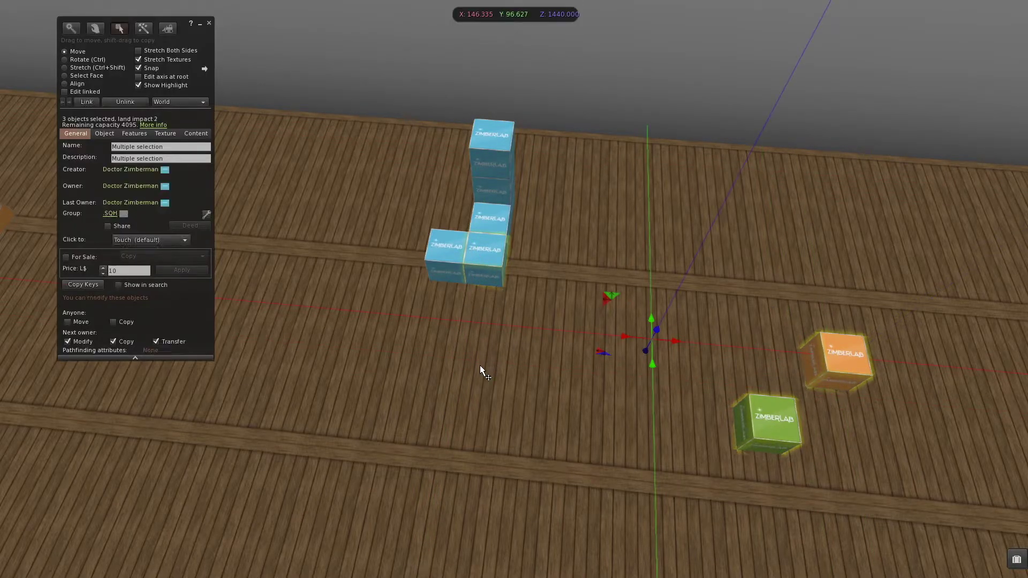
alt+click(556, 305)
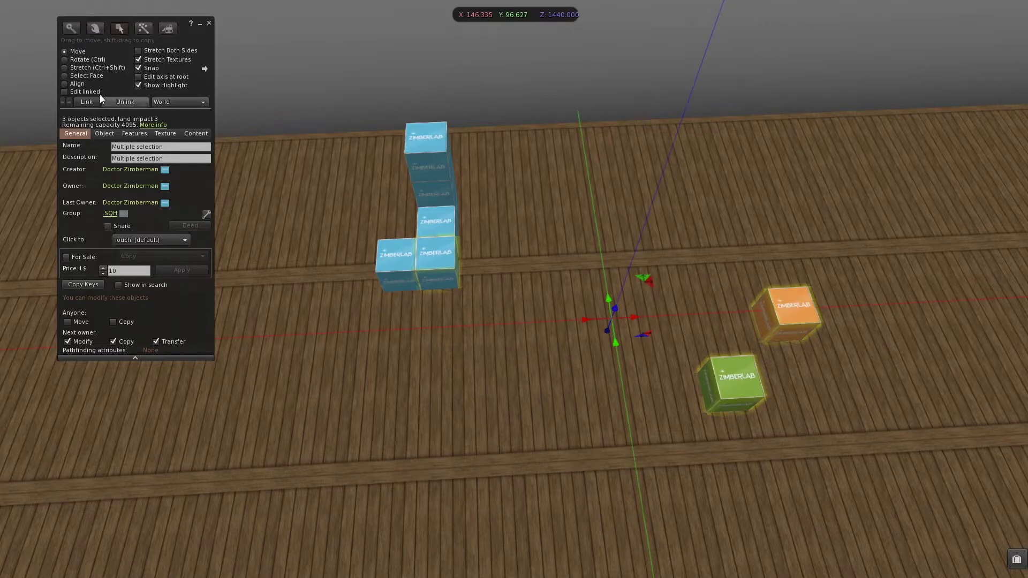
click(74, 83)
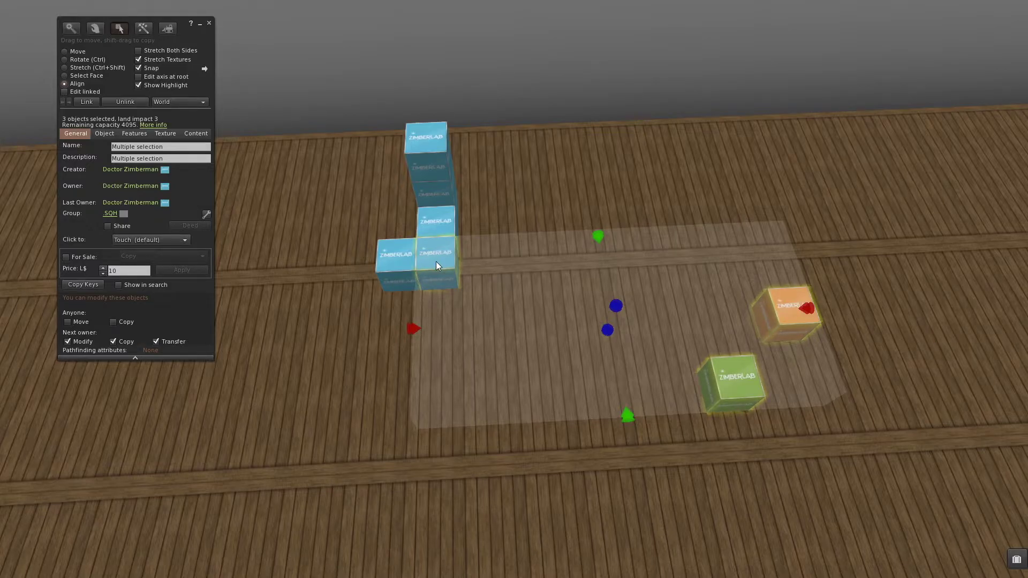
click(628, 416)
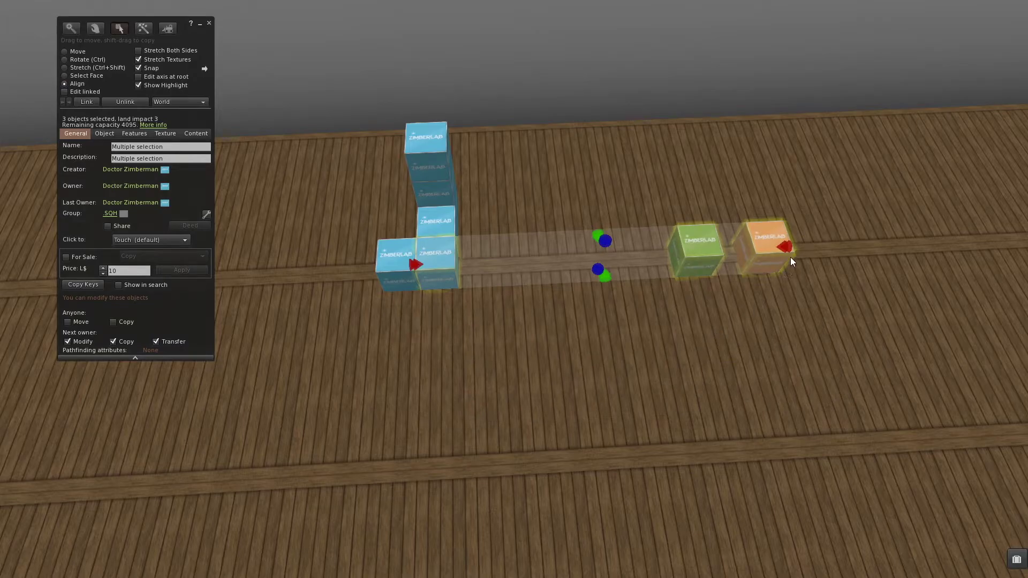
click(783, 247)
alt+drag(477, 260, 514, 182)
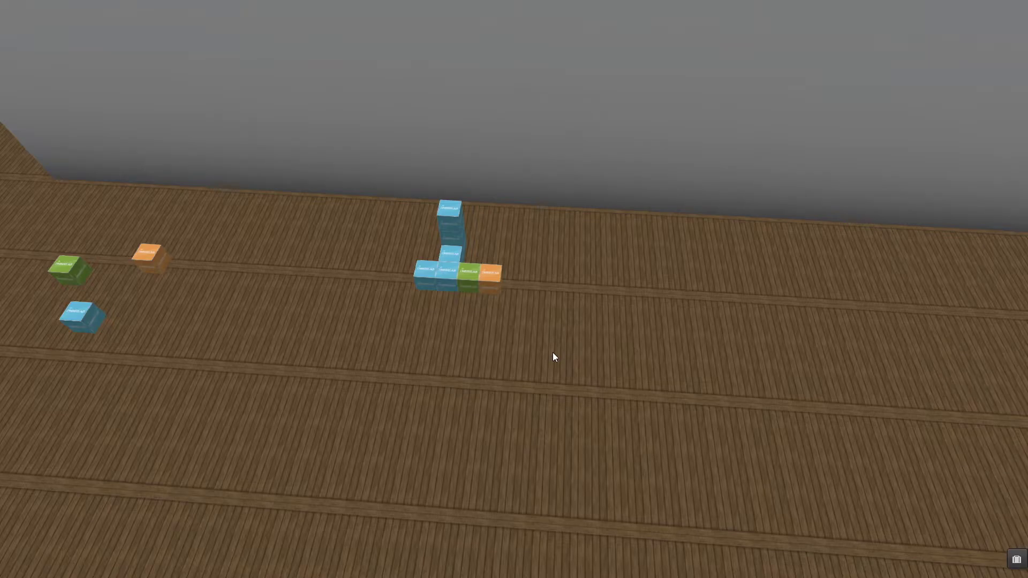
alt+drag(553, 352, 508, 298)
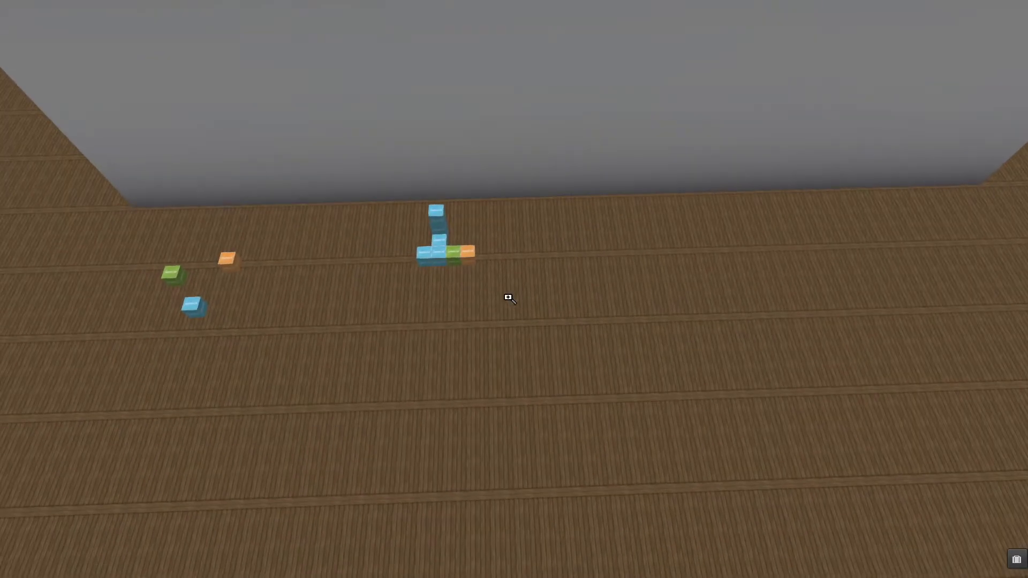
alt+drag(445, 253, 464, 205)
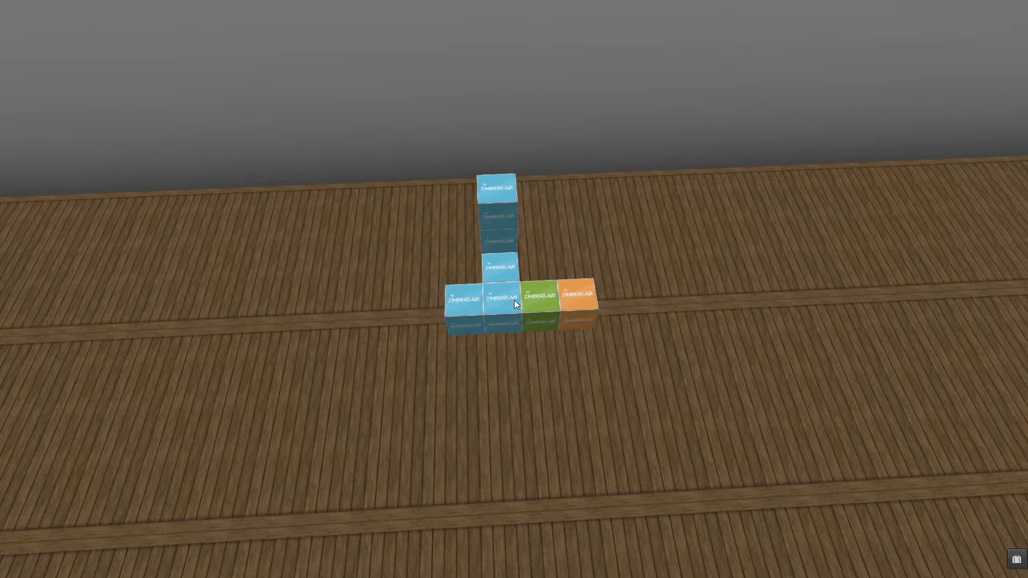
scroll(515, 304, down, 3)
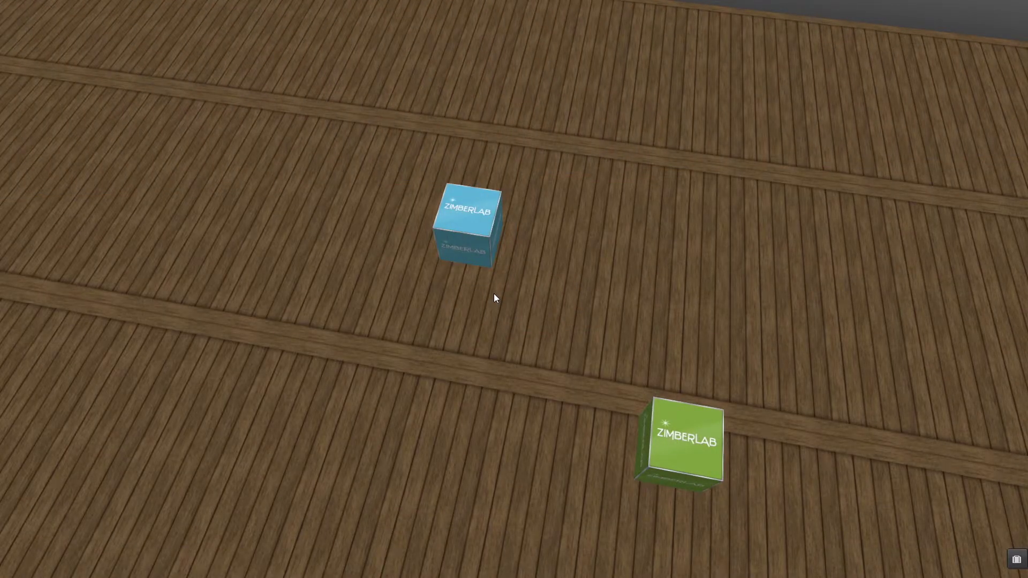
Copy the blue box's position onto the green box, and move the green box along X to about 149.256
right_click(468, 216)
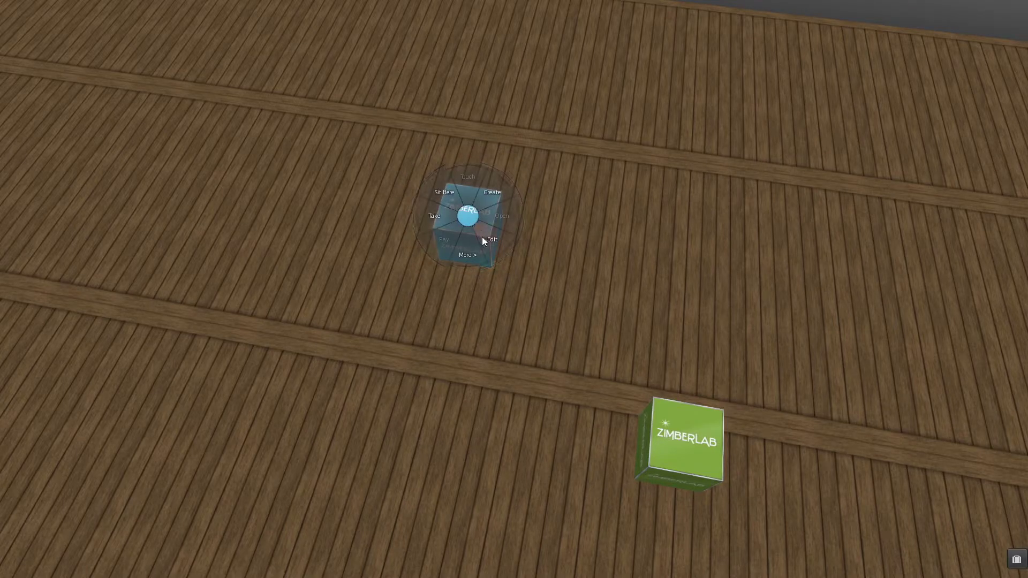
click(493, 240)
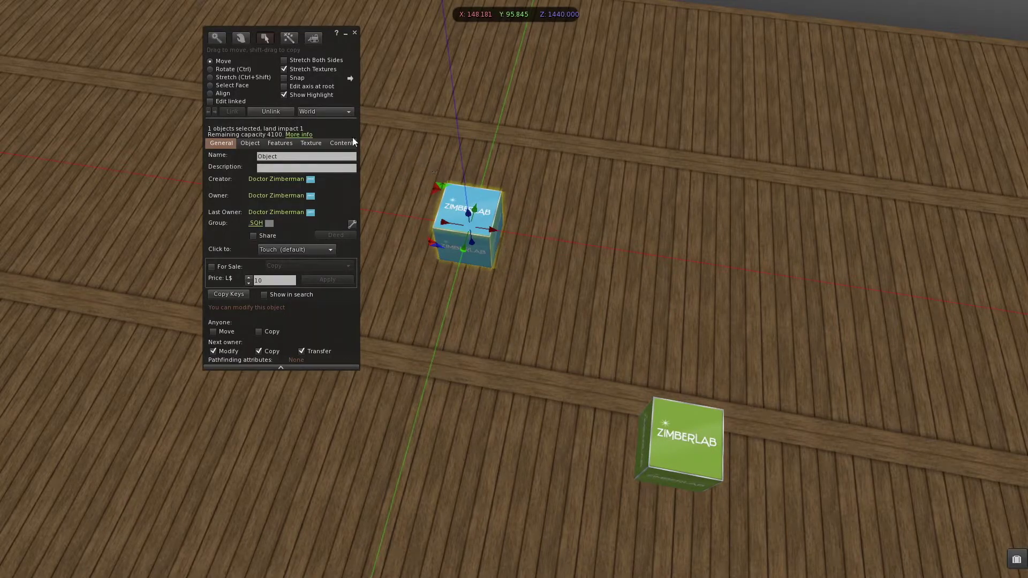
click(250, 143)
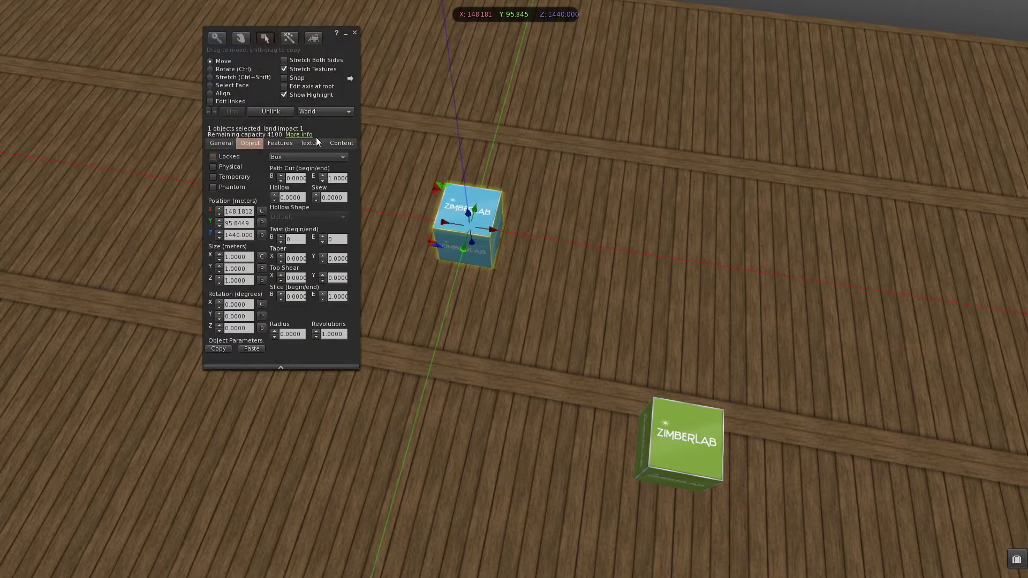
drag(336, 131, 346, 113)
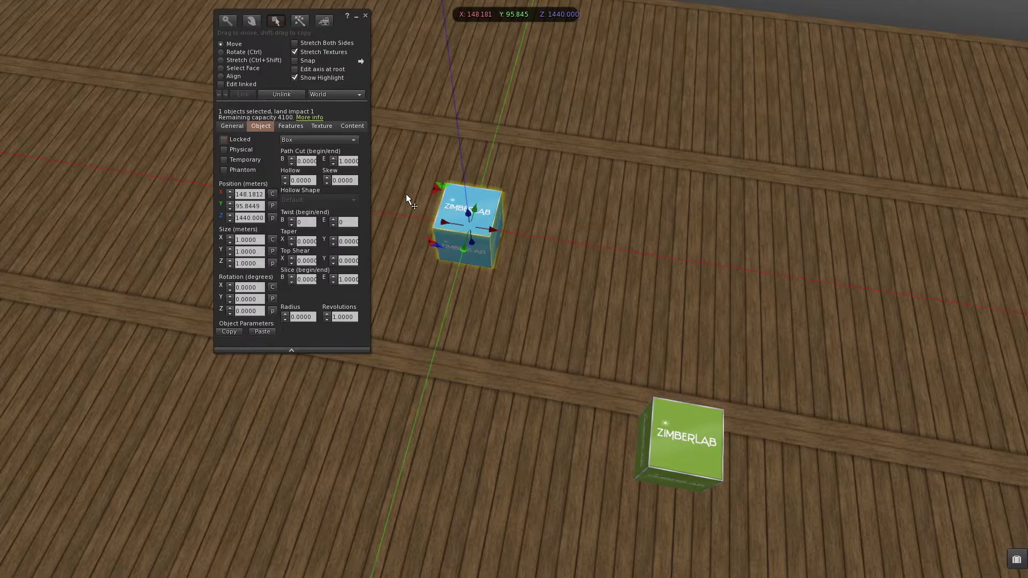
click(683, 442)
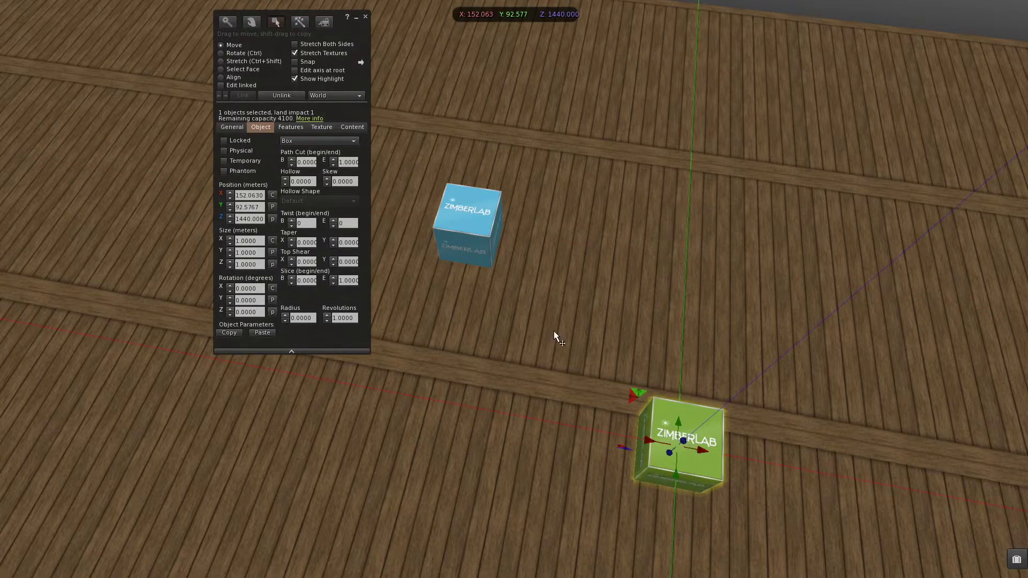
click(273, 206)
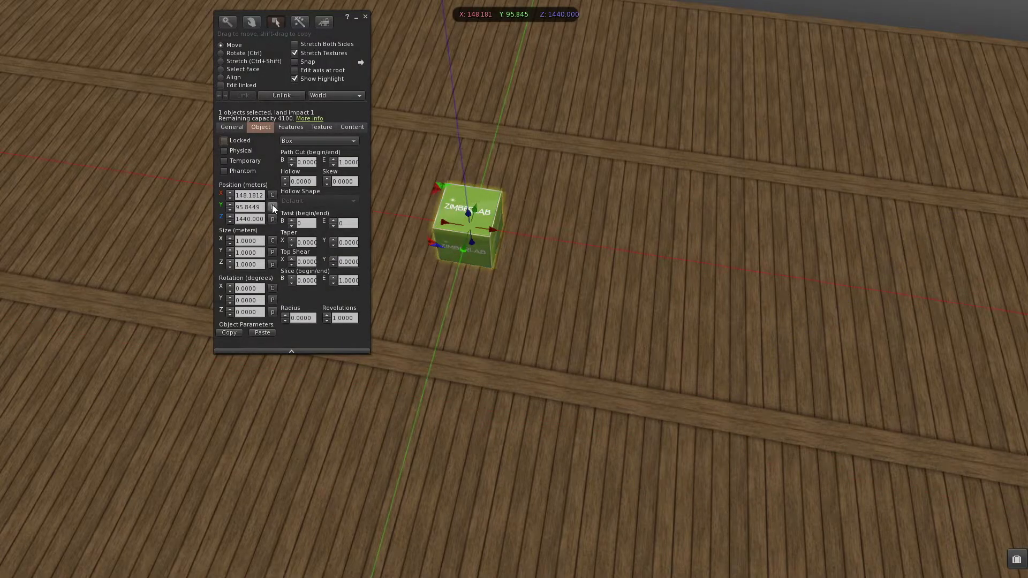
alt+drag(469, 231, 694, 435)
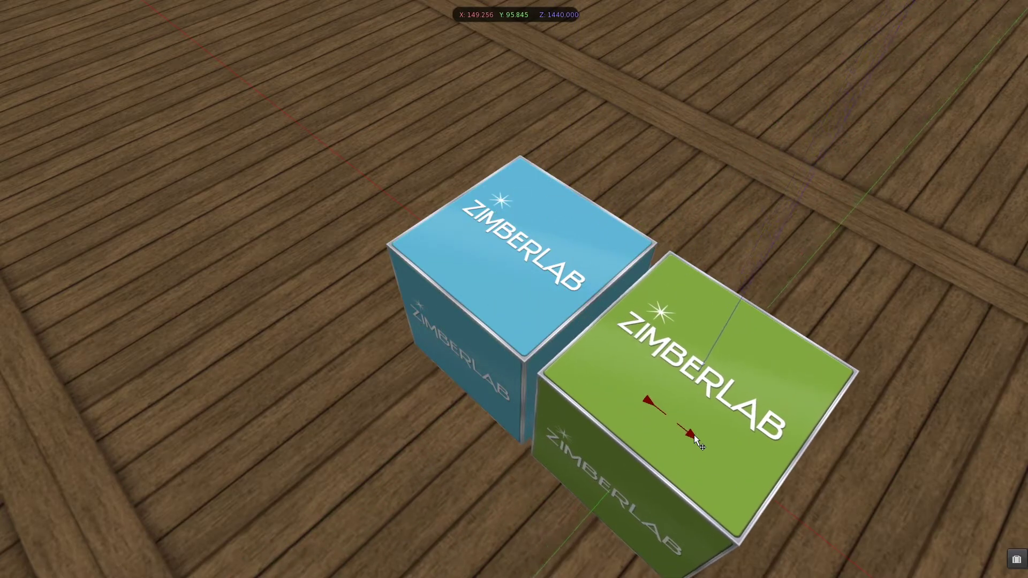
Replace the glass door in the wall's frame with the solid door by pasting the glass door's copied position onto it
alt+drag(510, 324, 513, 299)
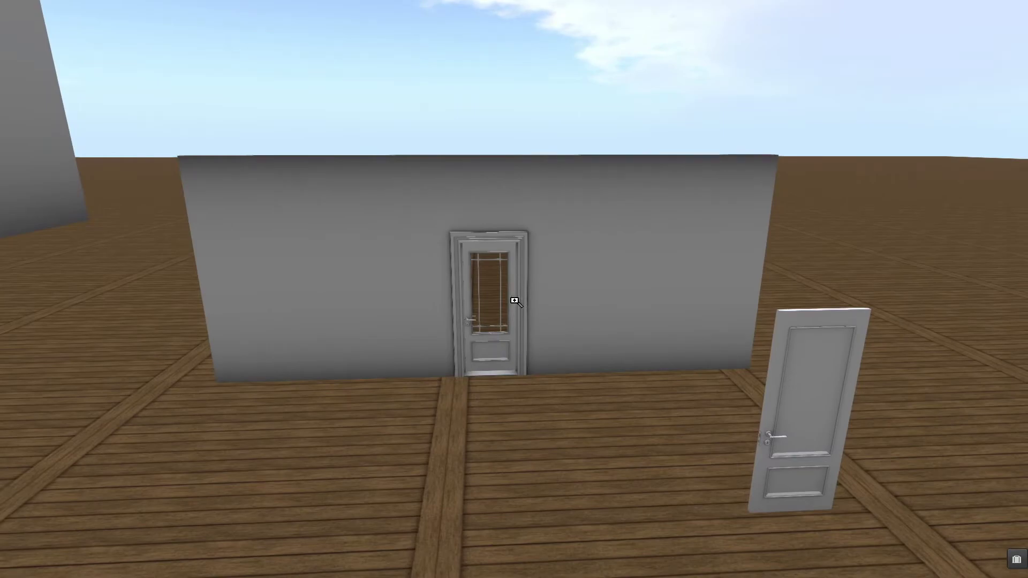
right_click(495, 347)
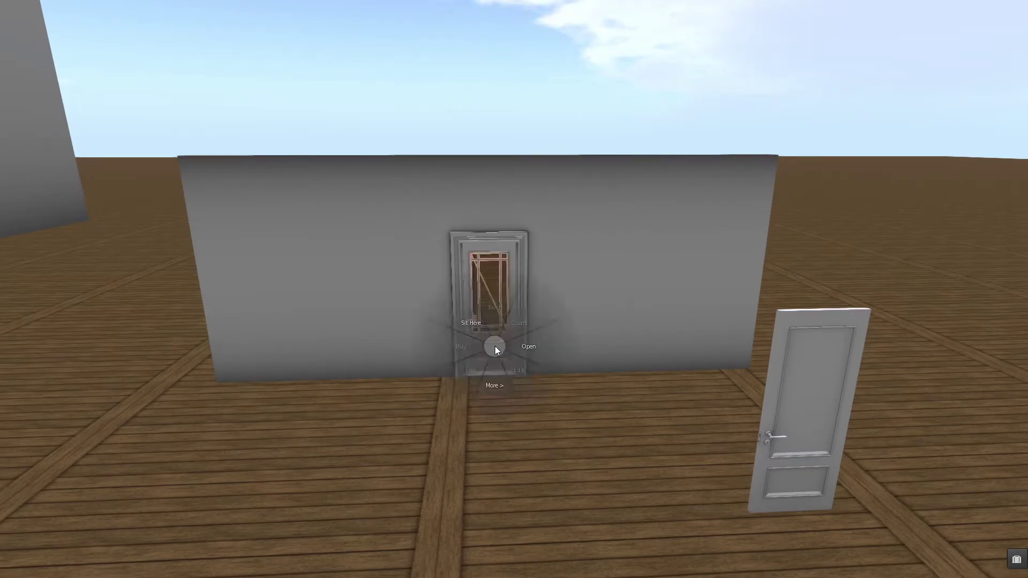
click(517, 365)
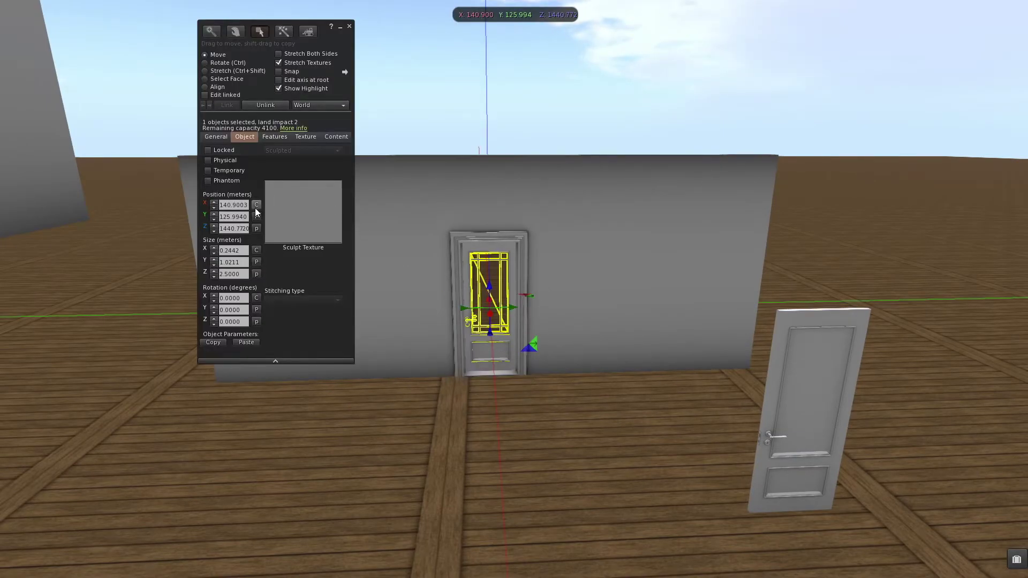
drag(507, 309, 829, 294)
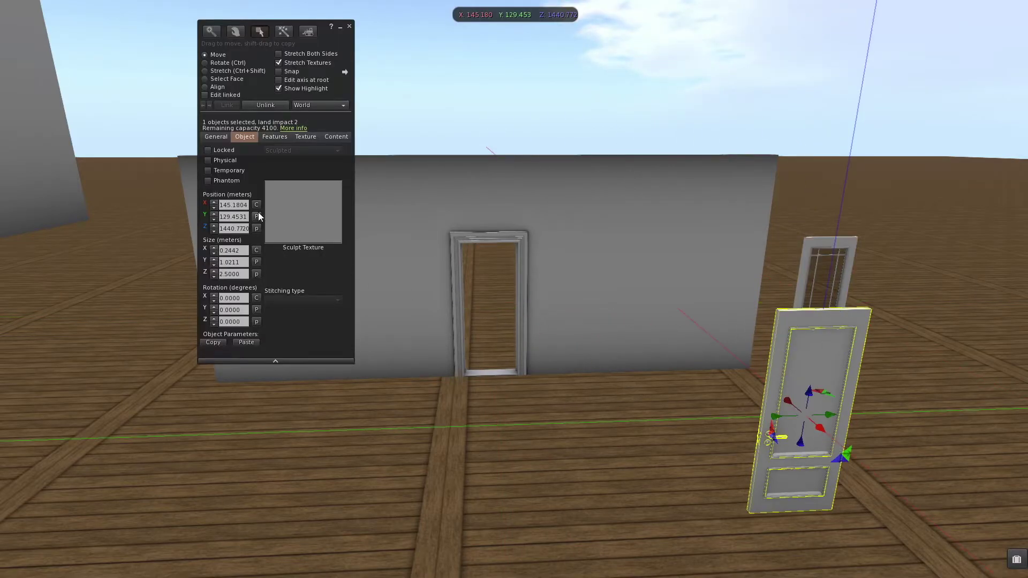
click(256, 217)
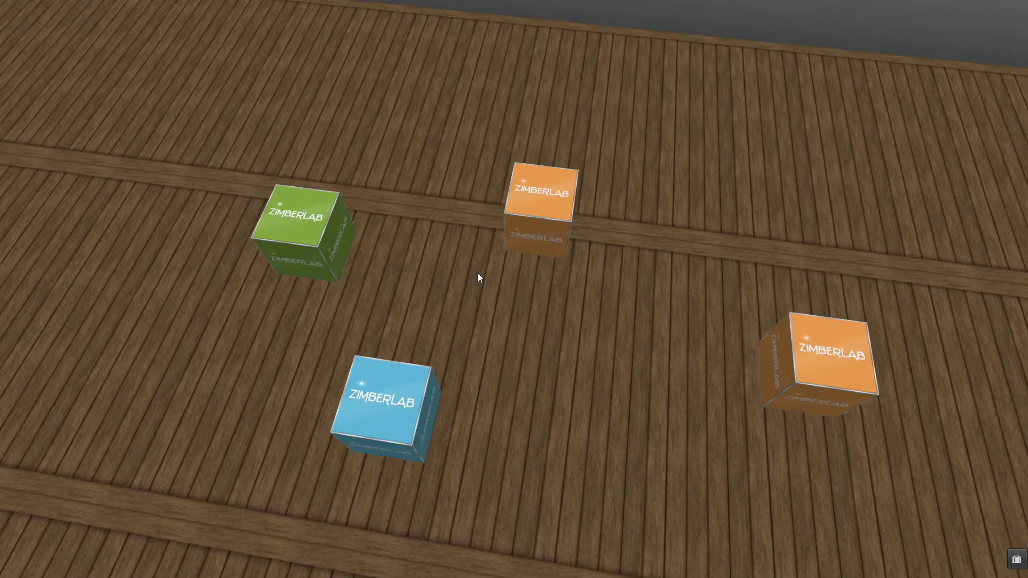
Link the rear orange, green and blue boxes with blue as the root, and move the set to X 150.5, Y 97.5
right_click(823, 353)
click(842, 368)
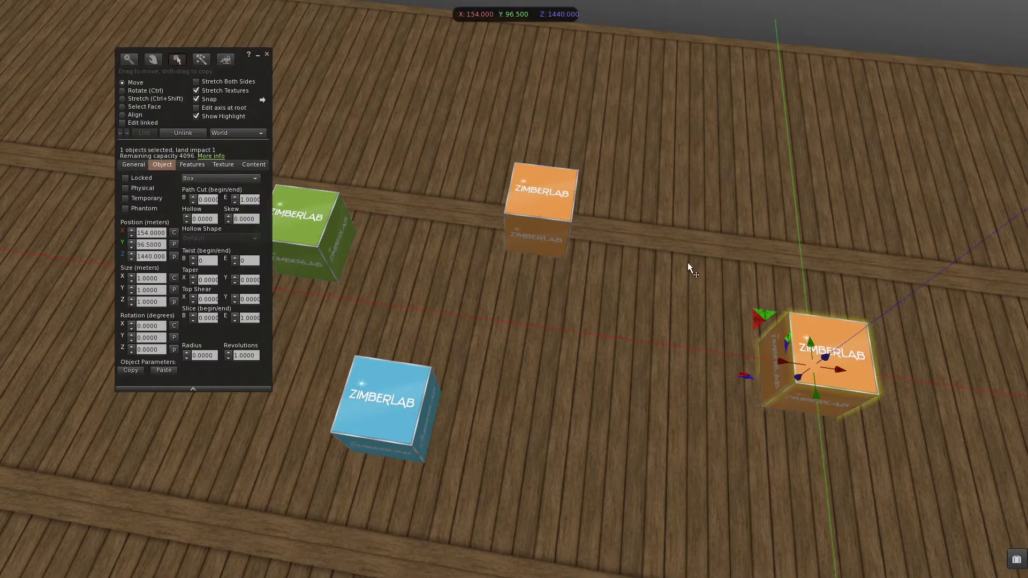
click(526, 192)
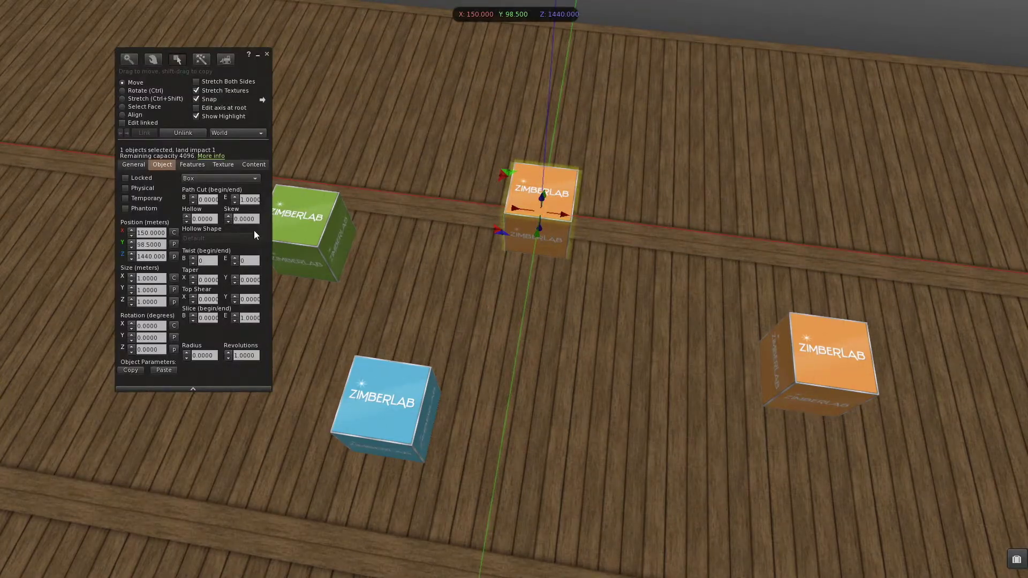
drag(254, 231, 152, 220)
shift+click(307, 224)
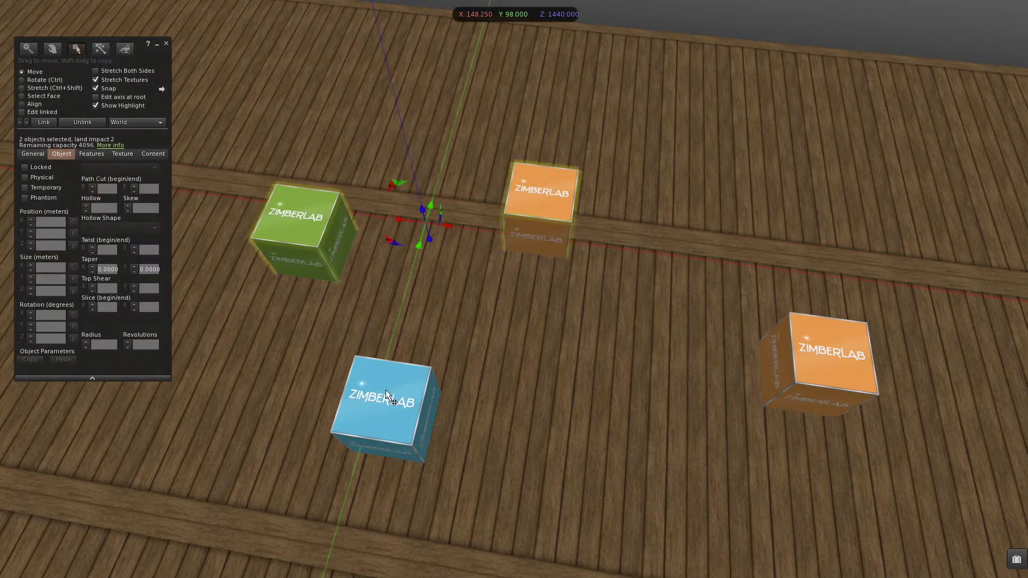
shift+click(386, 390)
click(46, 122)
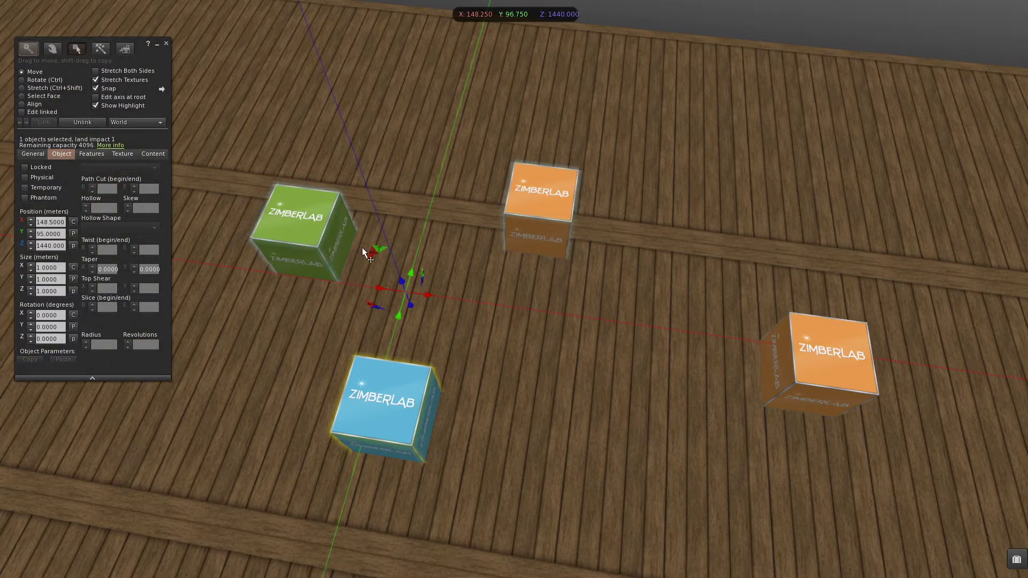
drag(430, 294, 589, 225)
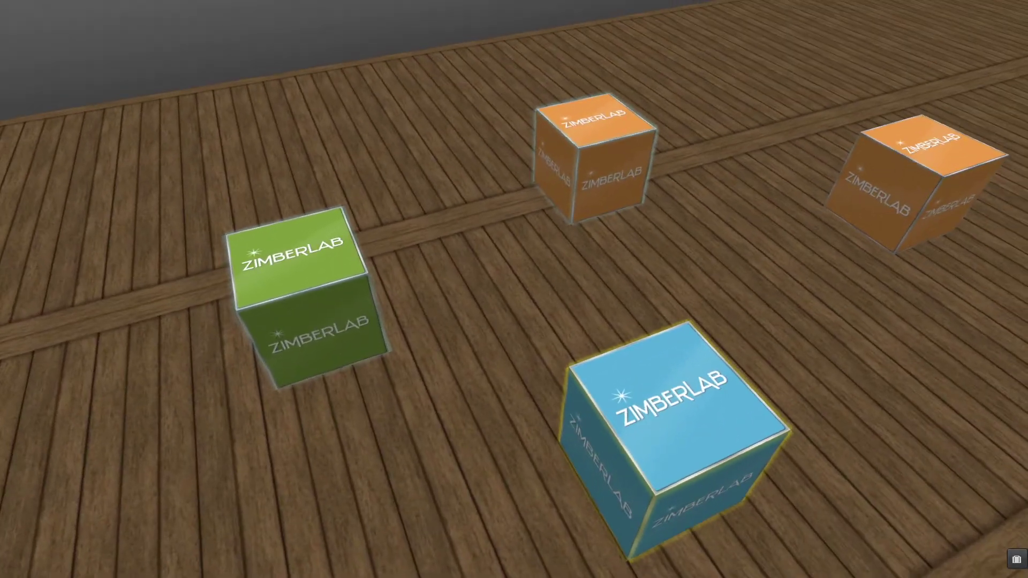
Turn on editing the axis at the root, and snap the linked boxes so the blue root box sits at X 150.5, Y 95
alt+drag(548, 354, 548, 310)
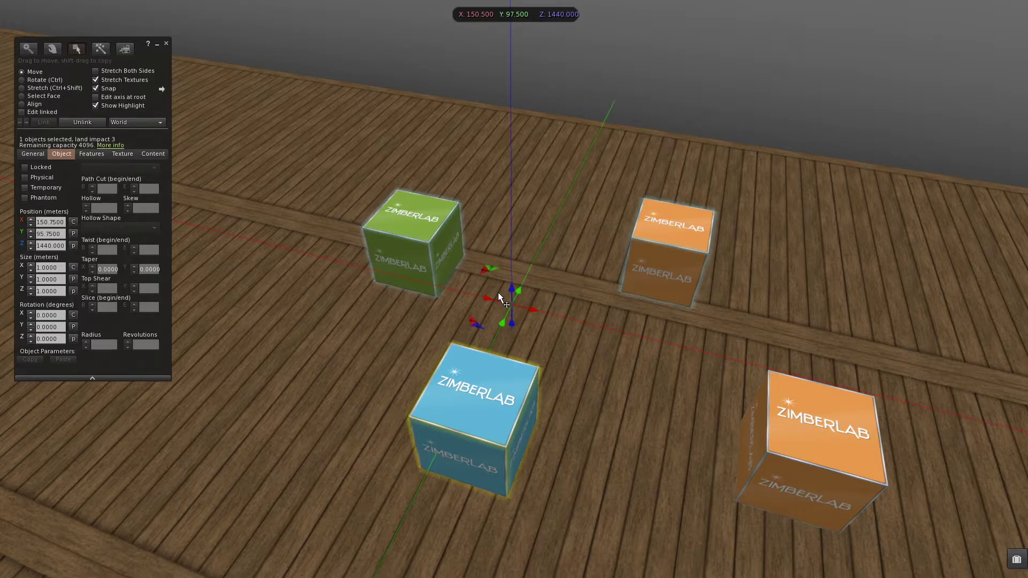
drag(162, 106, 329, 124)
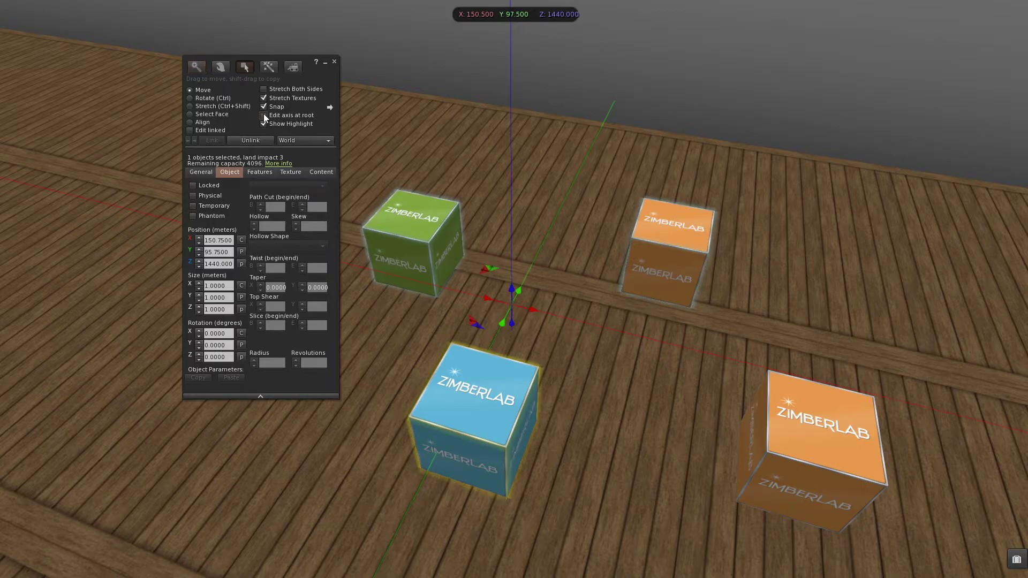
alt+click(474, 412)
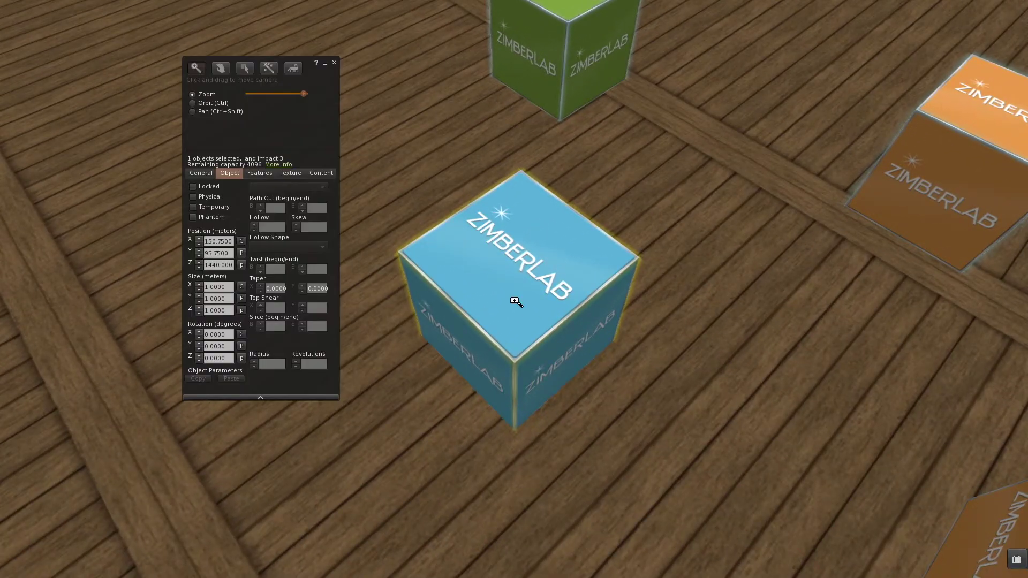
key(Escape)
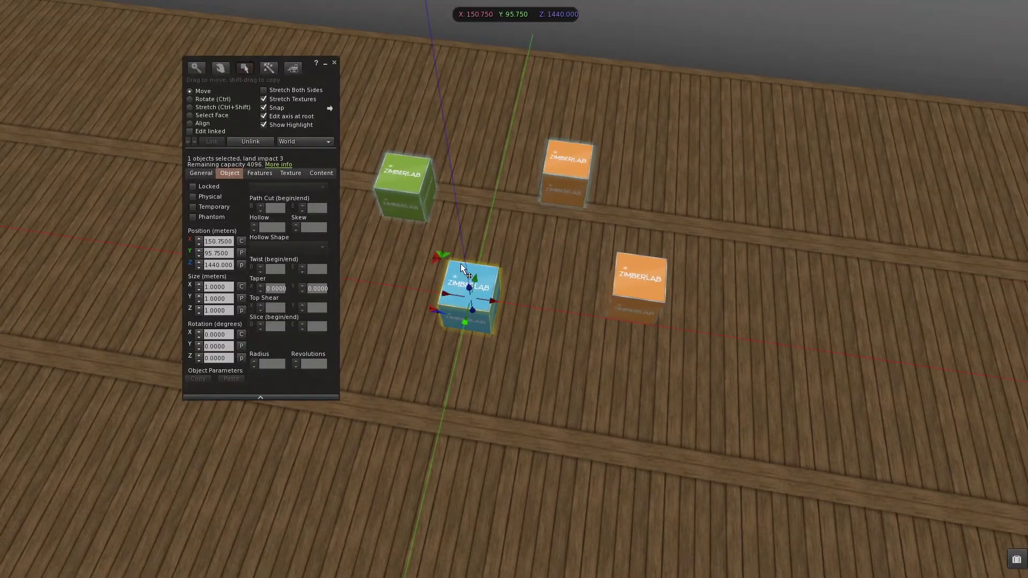
drag(443, 256, 421, 295)
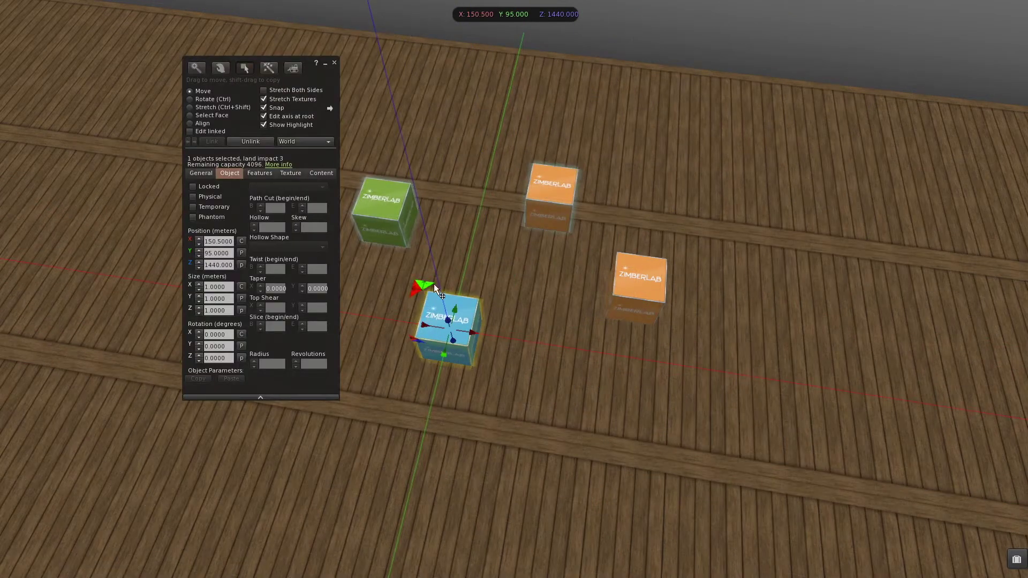
Snap the long plain wall to X 130.5, Y 91, and move the doorway wall panel toward its end on the grid
alt+drag(161, 177, 43, 177)
alt+drag(432, 221, 490, 272)
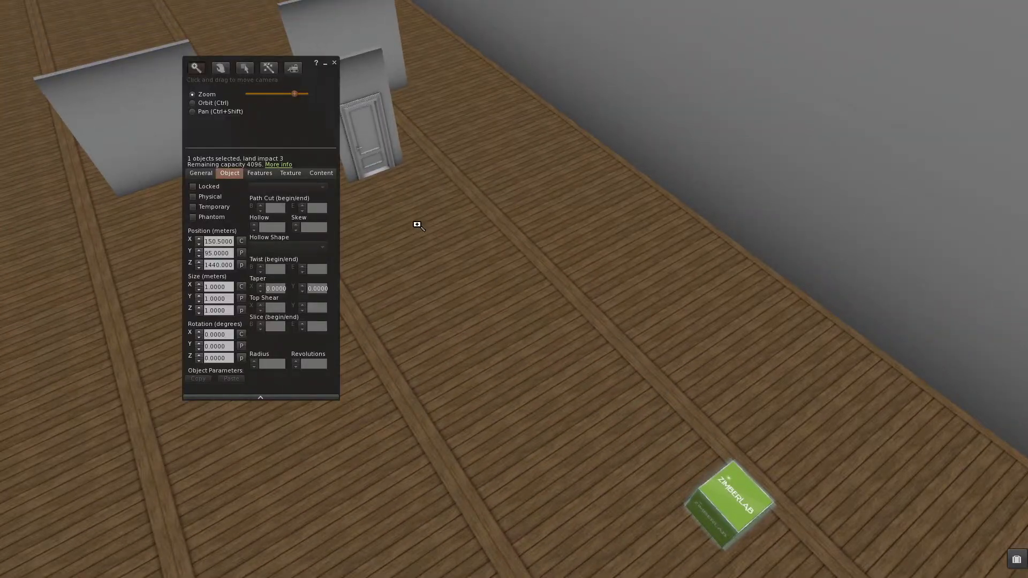
click(334, 60)
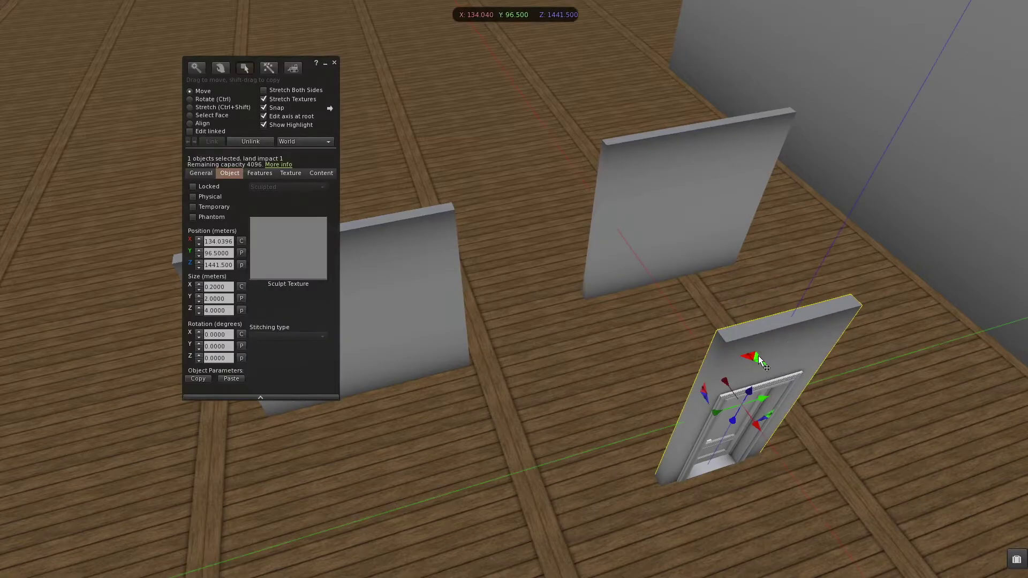
shift+drag(759, 359, 594, 298)
alt+drag(530, 323, 584, 279)
click(398, 348)
click(381, 363)
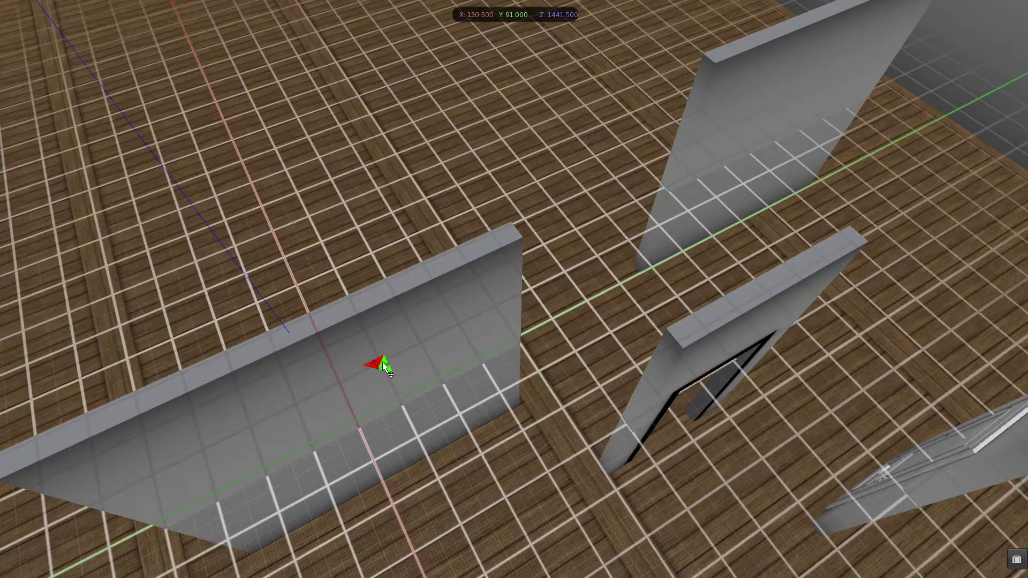
click(696, 345)
drag(705, 343, 600, 263)
Link the door, its frame and the doorway wall with the wall as the root, and turn off editing the axis at the root
alt+drag(519, 225, 532, 283)
right_click(531, 283)
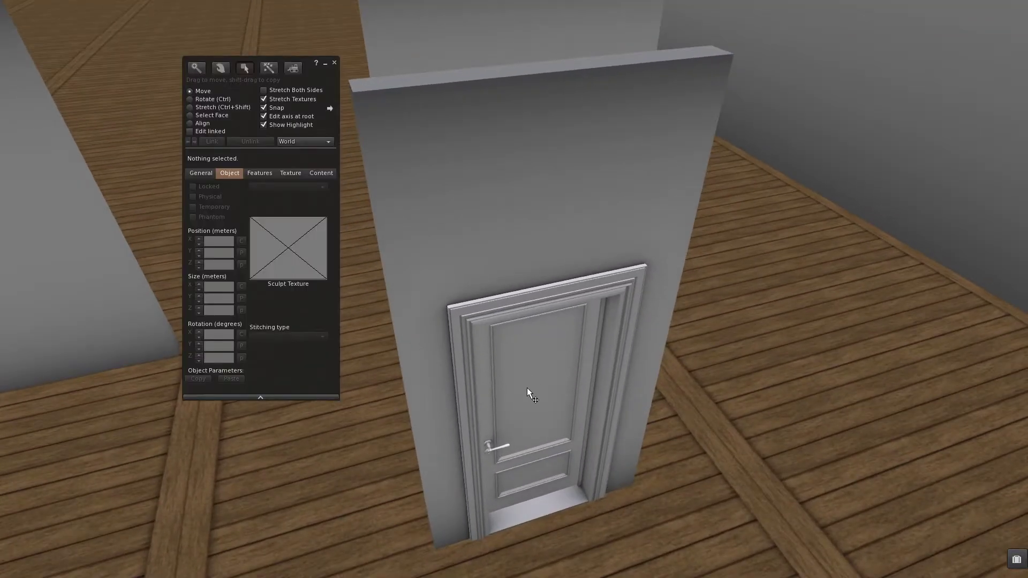
click(528, 390)
shift+click(537, 298)
shift+click(497, 215)
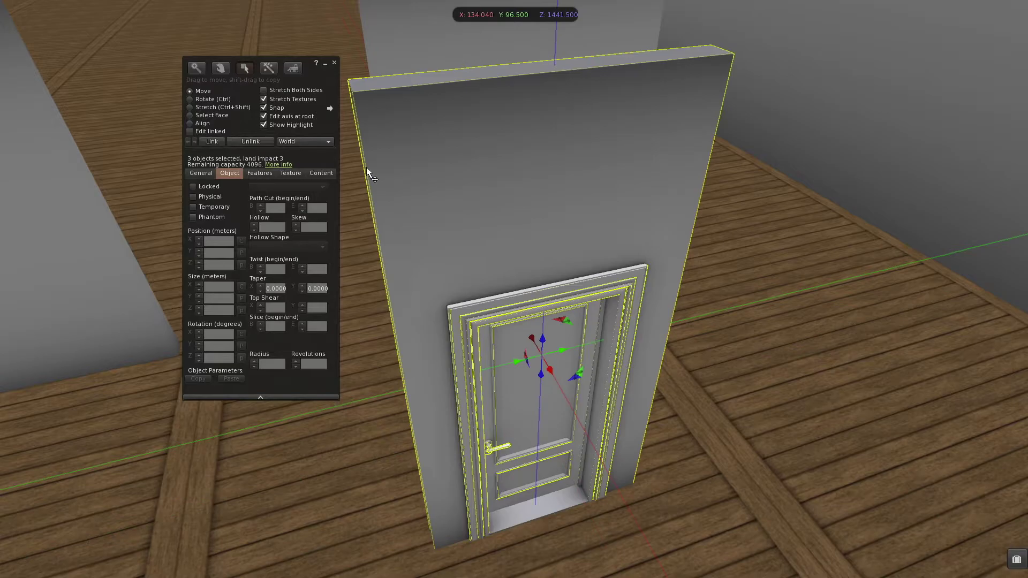
click(211, 143)
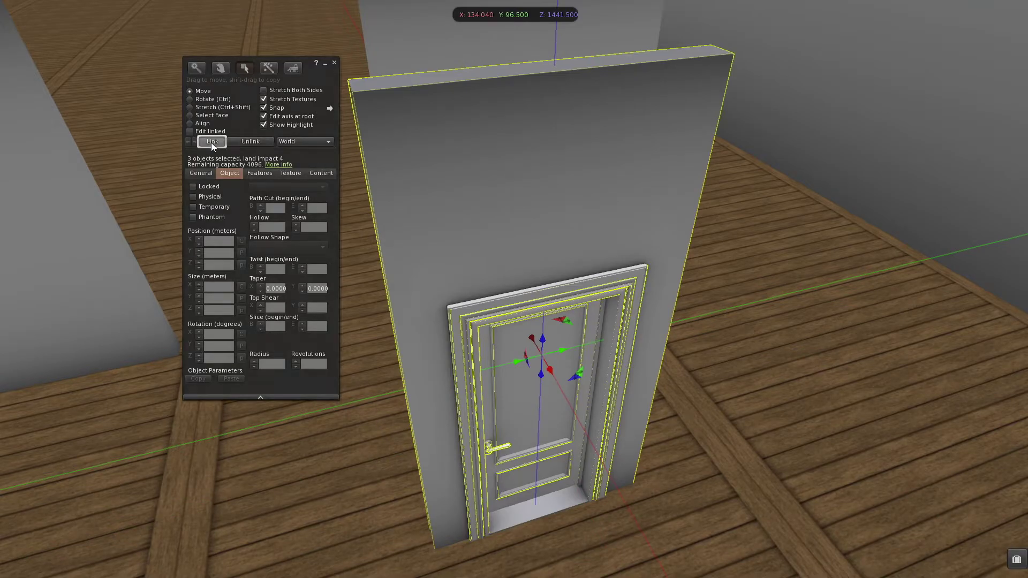
click(279, 116)
Snap the linked door wall next to the long wall at Y 94, and shift it along X to 131
mouse_move(539, 359)
alt+mouse_down()
mouse_move(517, 302)
mouse_move(528, 348)
mouse_move(659, 375)
mouse_move(438, 296)
mouse_move(514, 292)
mouse_move(577, 340)
mouse_move(530, 342)
alt+mouse_up()
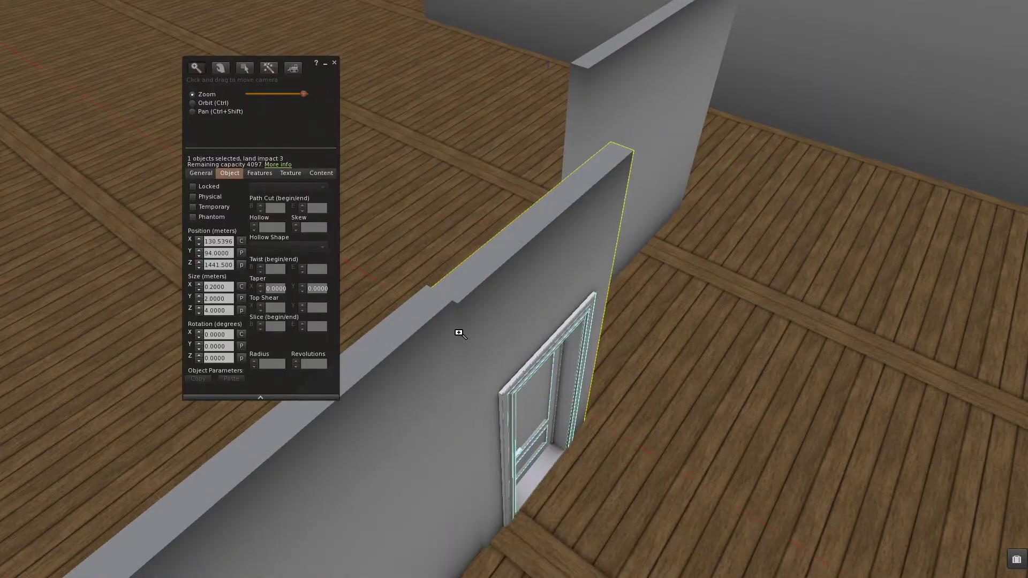
alt+drag(459, 332, 471, 300)
key(Escape)
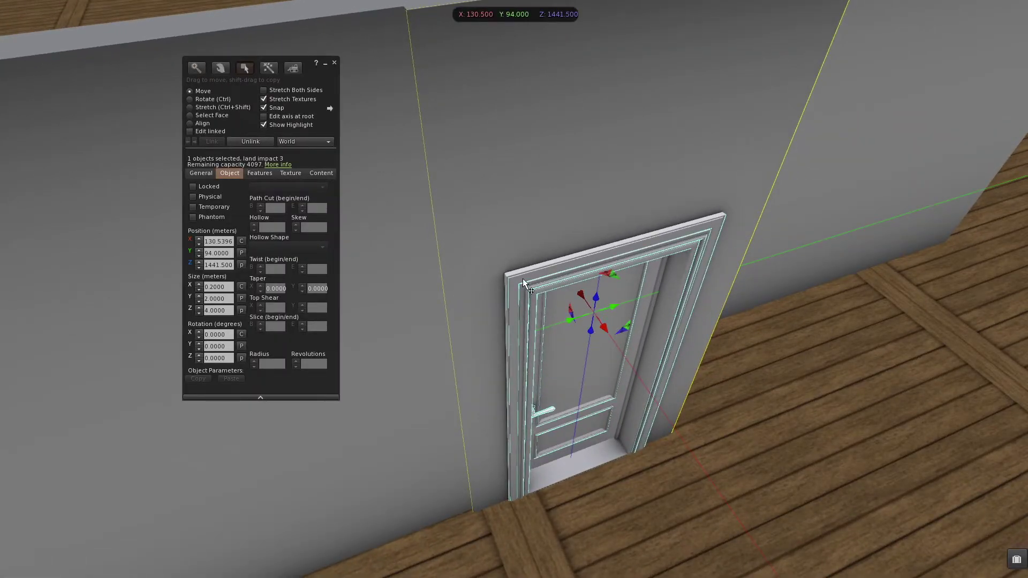
ctrl+alt+drag(546, 321, 572, 370)
drag(621, 317, 645, 355)
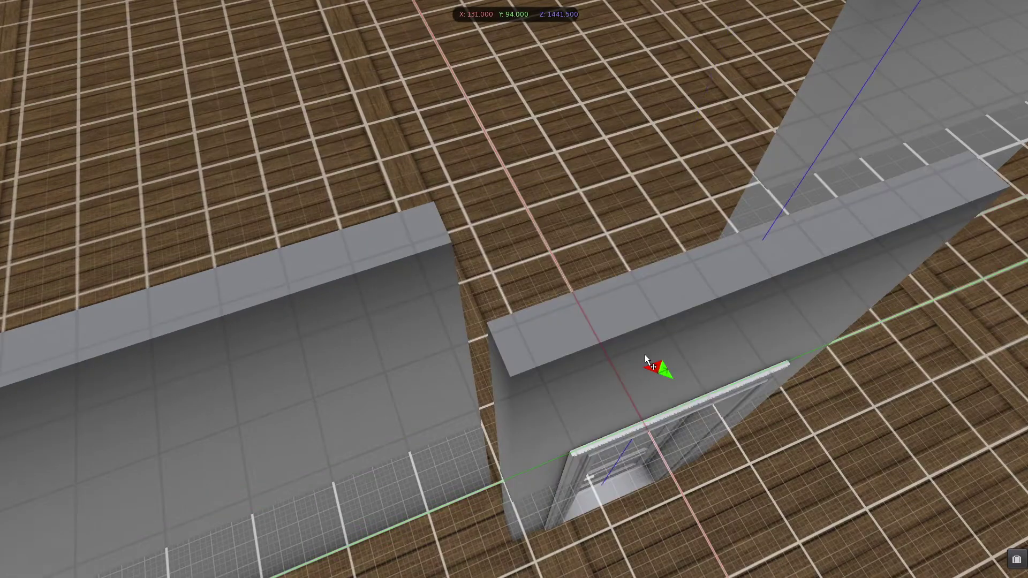
click(571, 332)
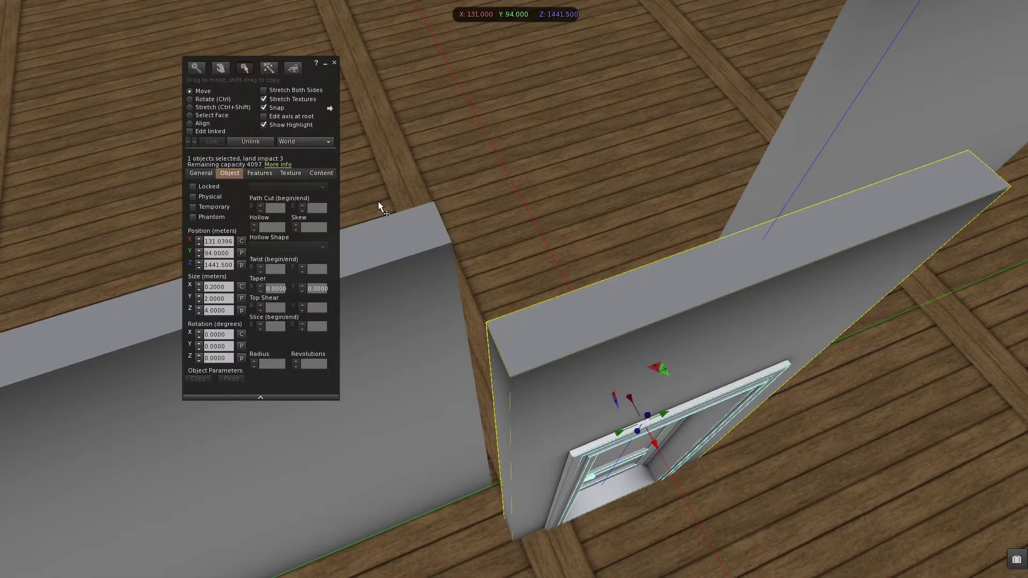
Turn on editing the axis at the root
click(272, 121)
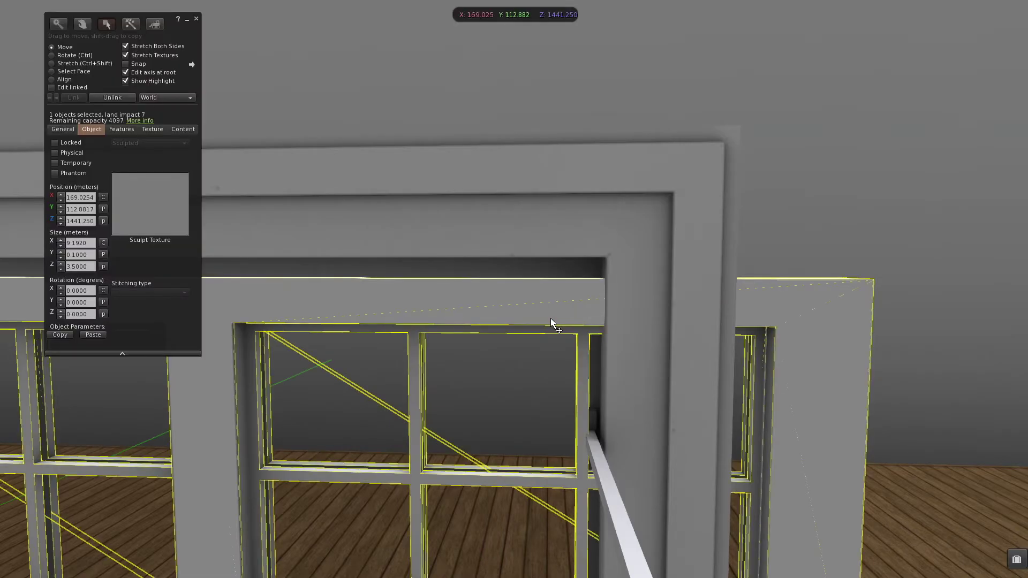
alt+drag(550, 321, 374, 301)
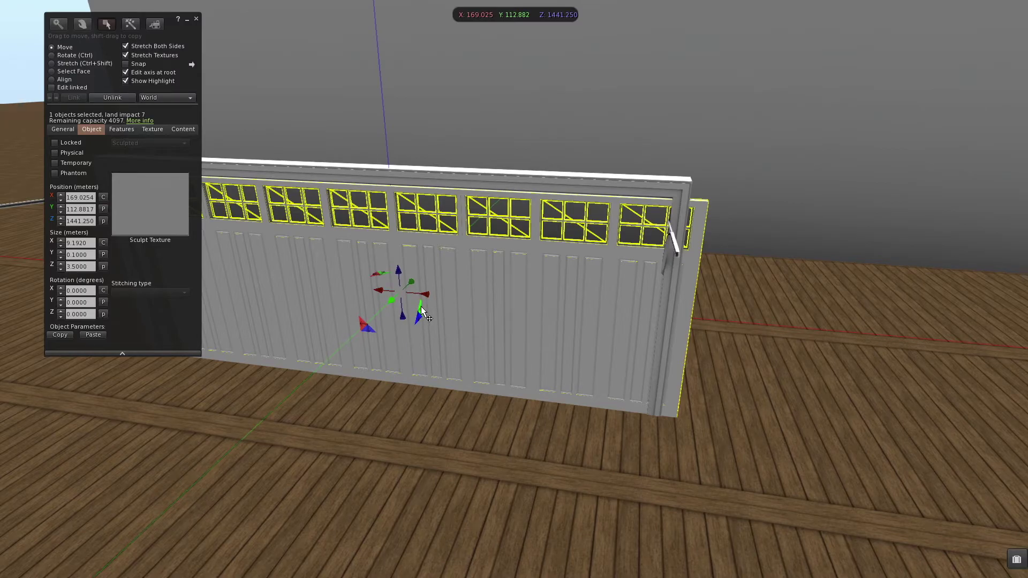
Shift the pivot point in the Firestorm build preferences to the garage door's upper corner, X 1.7 and Z 81.9519 percent
key(ctrl+p)
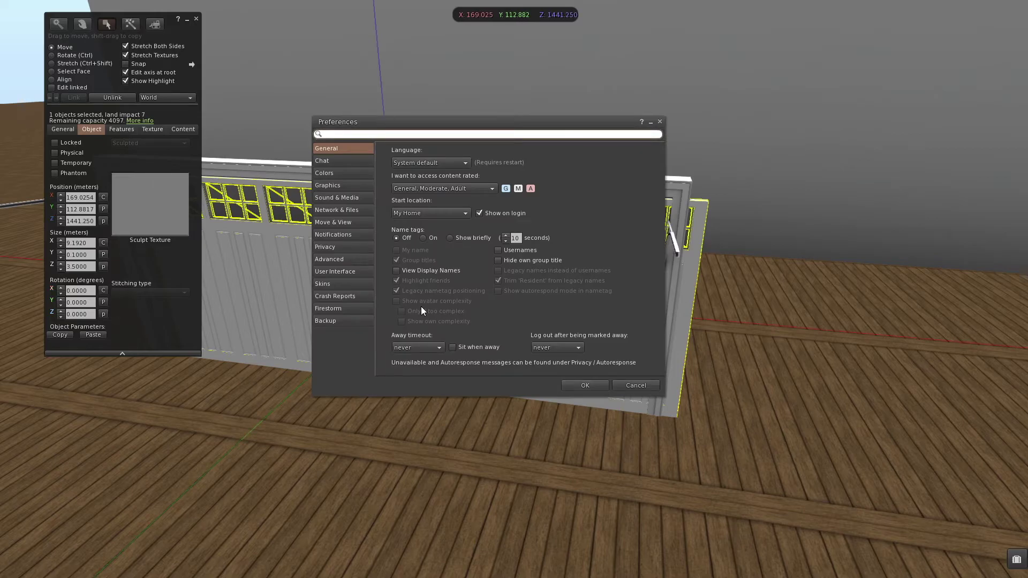
click(323, 309)
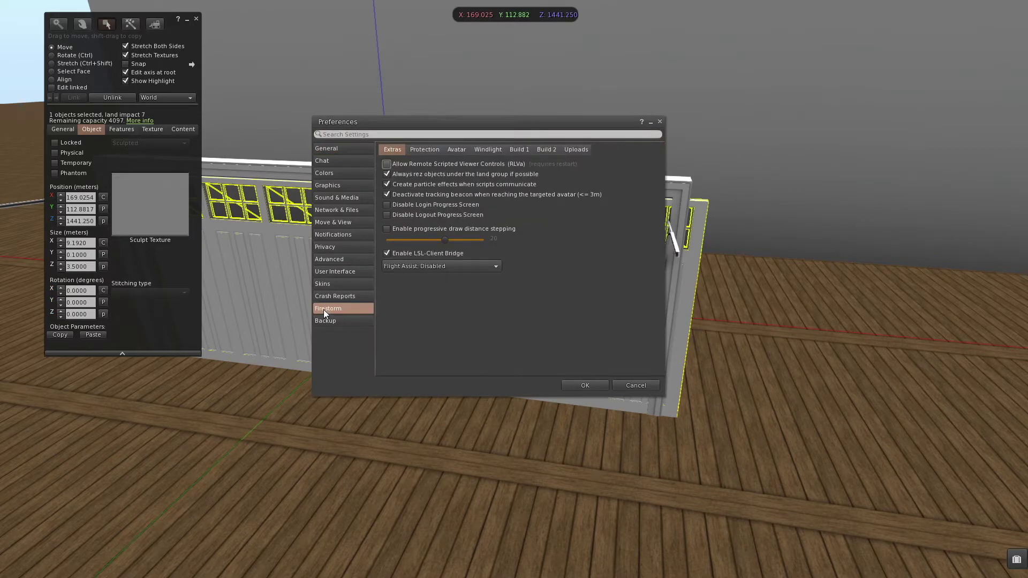
click(519, 149)
drag(572, 125, 162, 76)
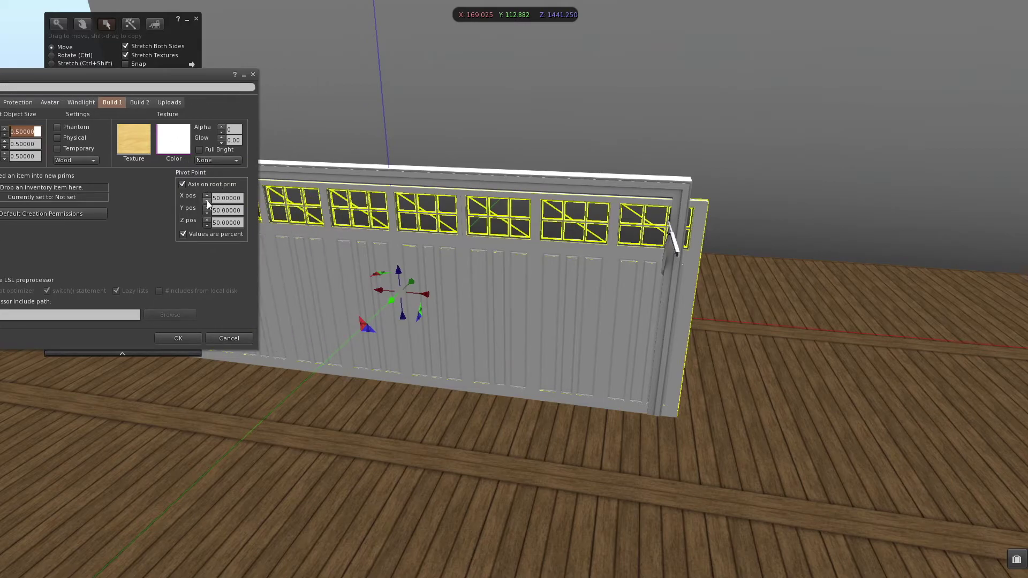
drag(207, 201, 214, 221)
Reset the pivot point's X and Z positions to 50 percent and accept the preferences
click(239, 198)
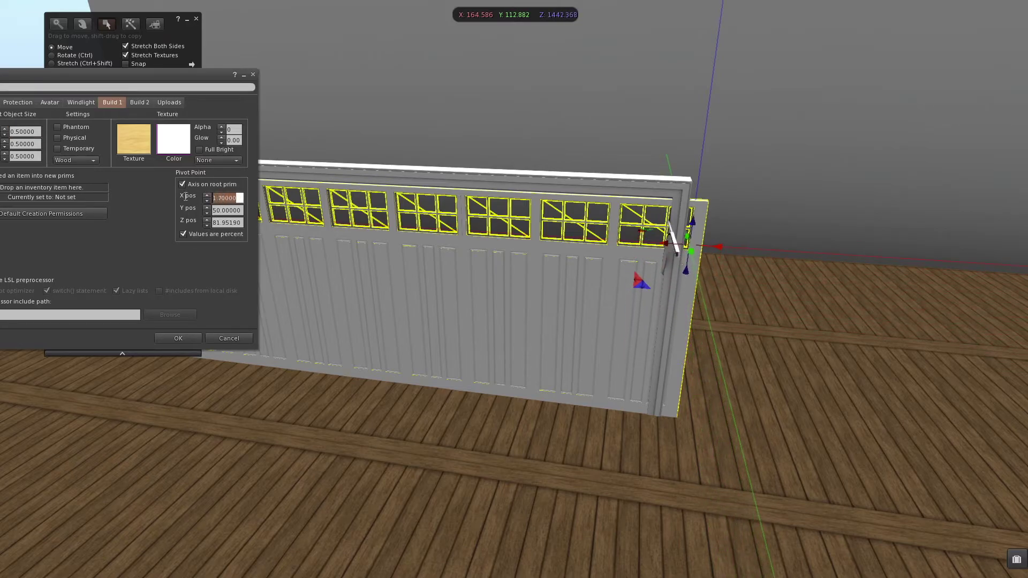
text(50)
key(Tab)
key(Tab)
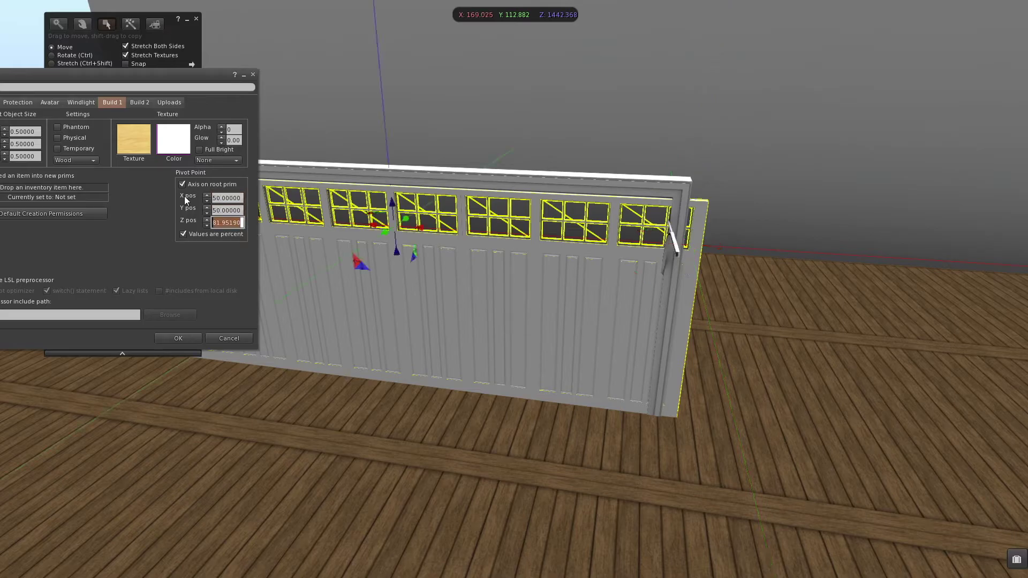
text(50)
key(Return)
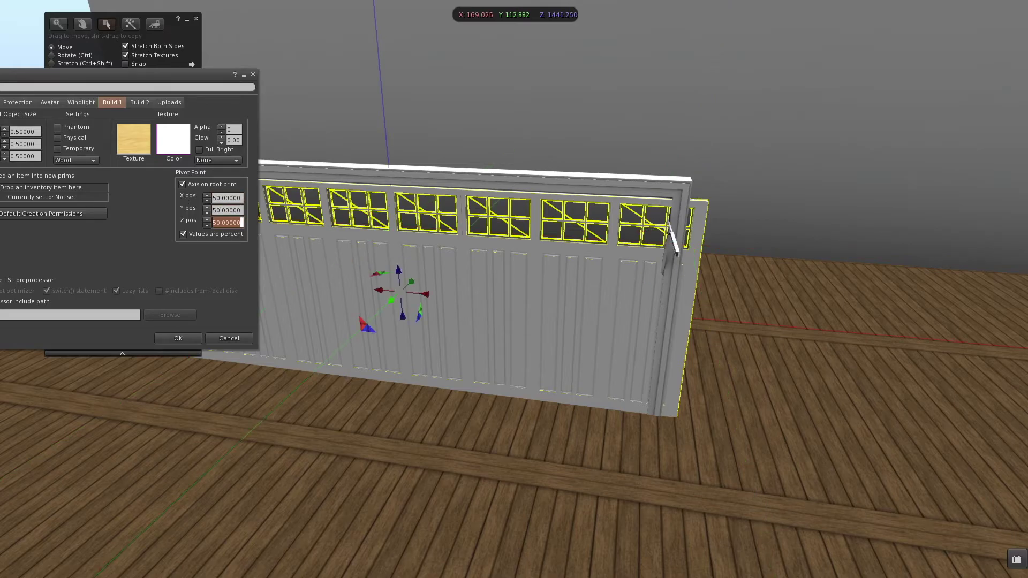
click(171, 335)
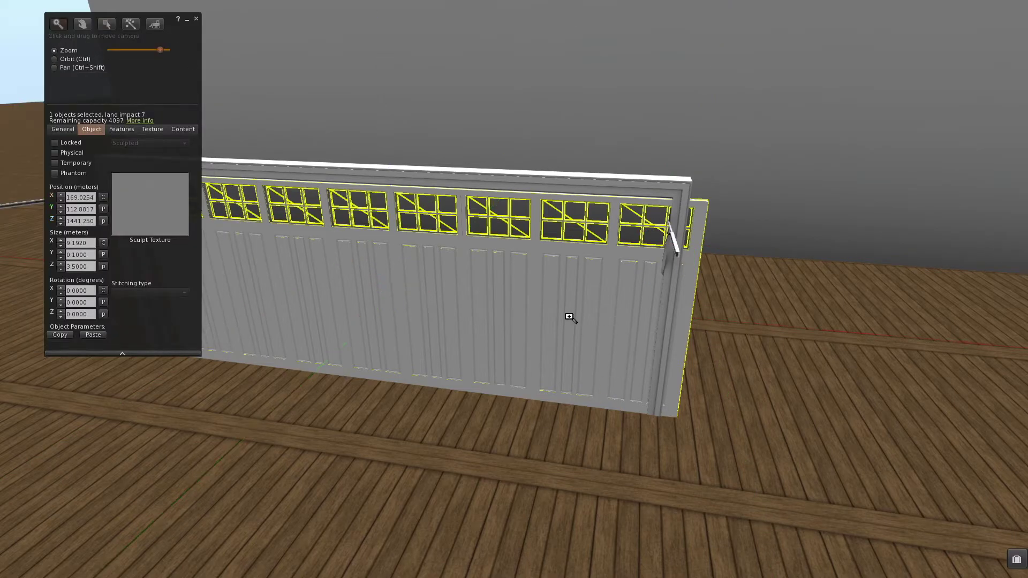
Create a helper box and place it at the upper corner of the garage door
ctrl+alt+drag(570, 317, 561, 439)
key(ctrl+4)
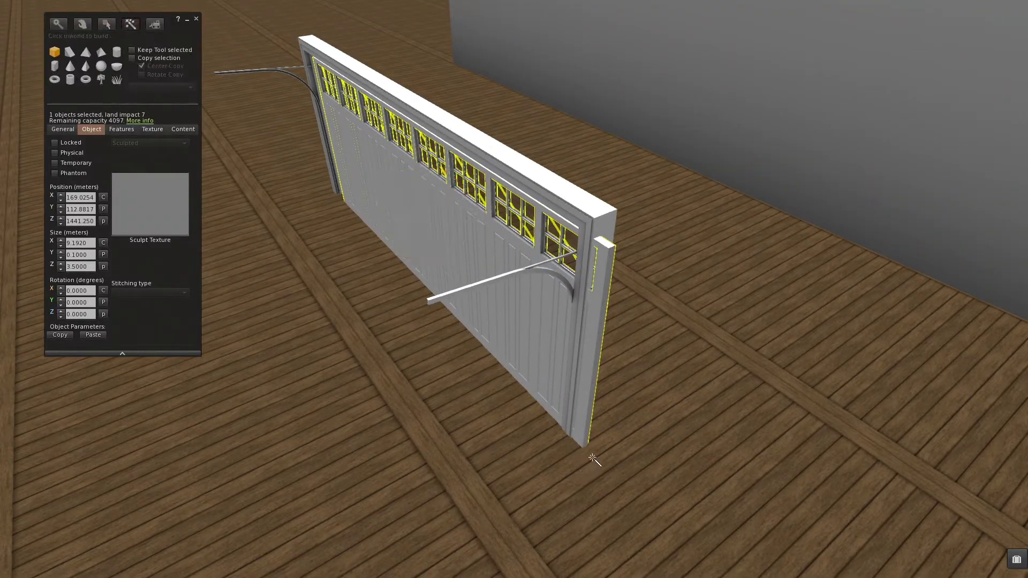
click(589, 447)
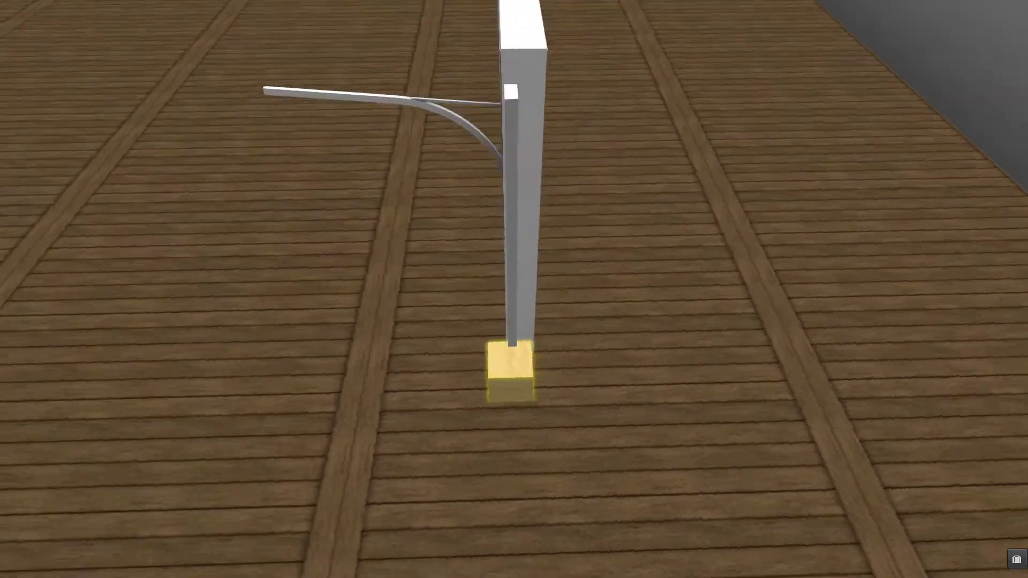
ctrl+alt+drag(511, 370, 487, 82)
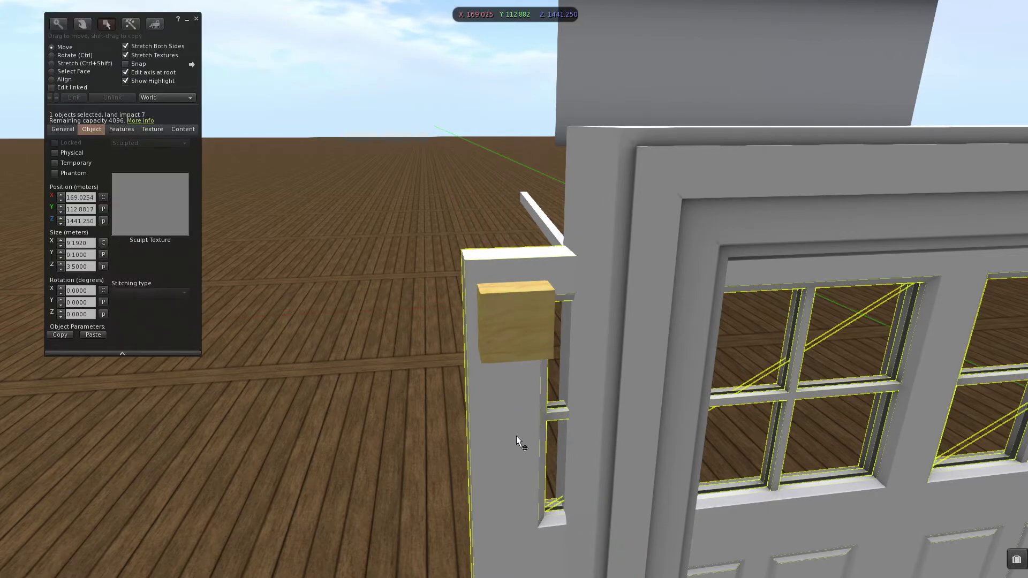
Link the garage door to the helper box as root, and move the linked set along X to about 165.029
click(74, 98)
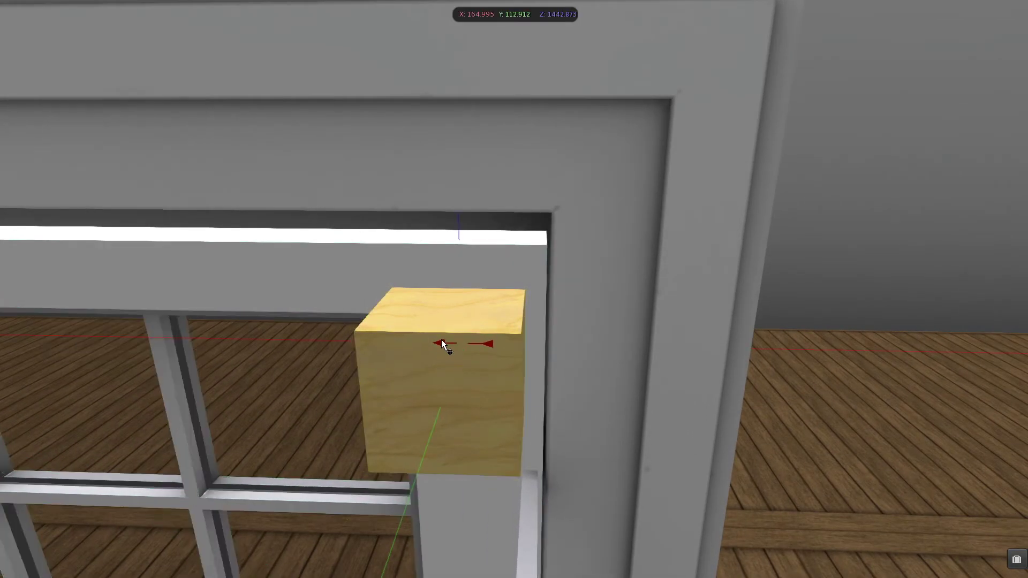
drag(441, 340, 413, 330)
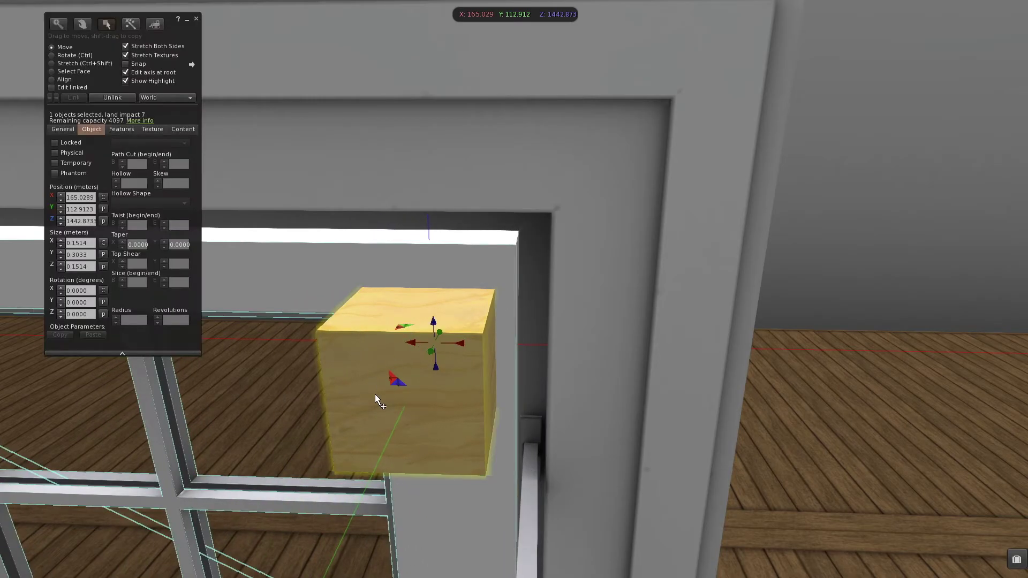
Unlink the helper box from the garage door and delete the box
click(112, 98)
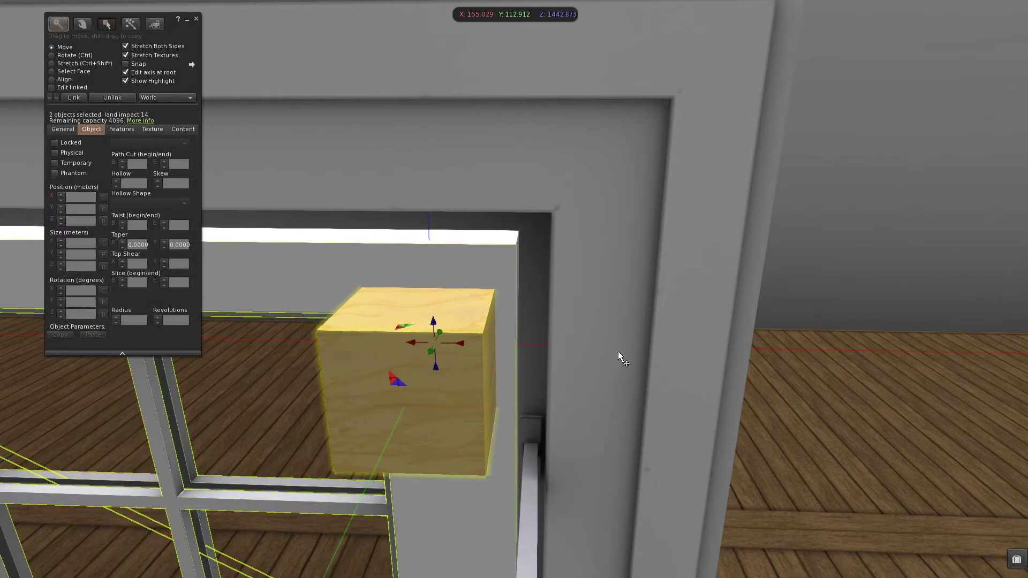
click(452, 374)
right_click(450, 374)
click(450, 405)
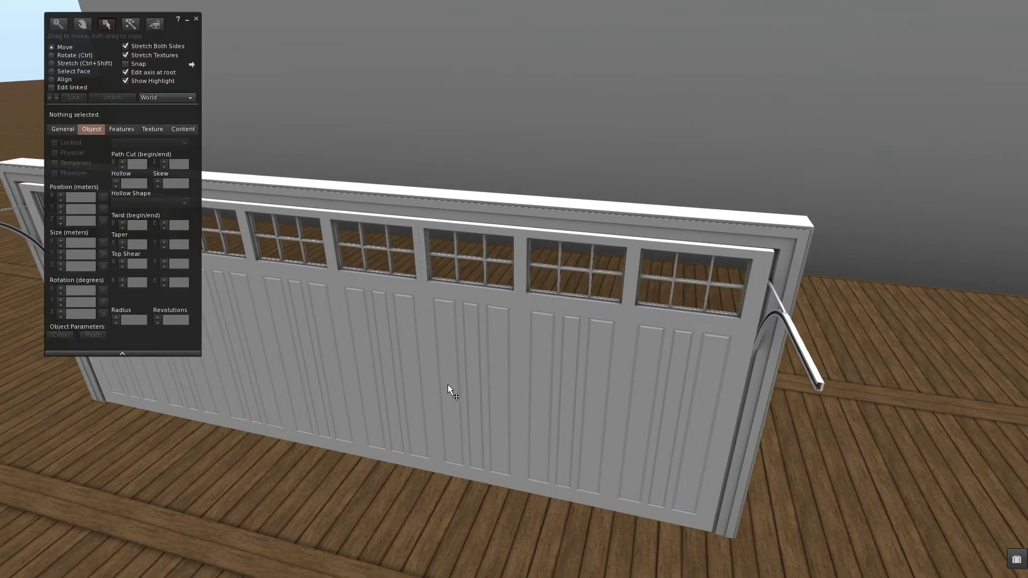
Select the garage door and shift it along X to about 169.601 within its frame
click(430, 360)
drag(328, 345, 320, 344)
alt+drag(538, 357, 451, 318)
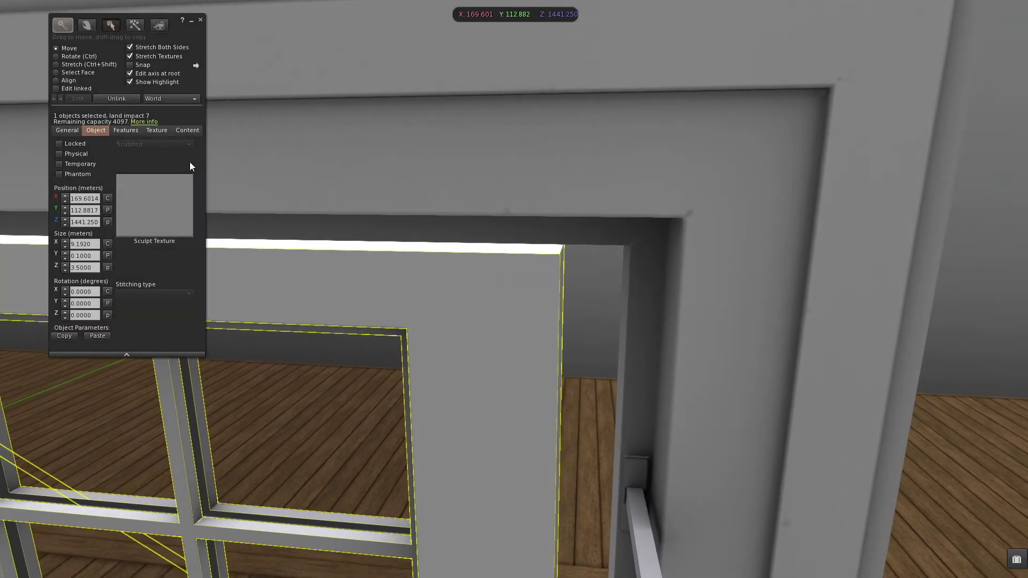
Bring the garage door closer to the frame's inner edge by setting its X position to 169.58 and again to 169.55
drag(189, 161, 467, 253)
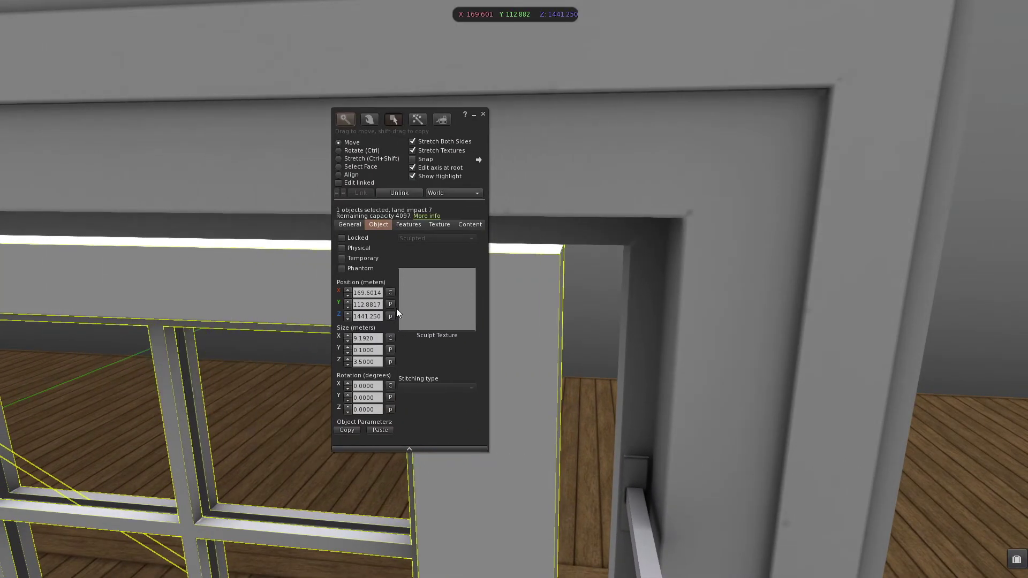
click(372, 293)
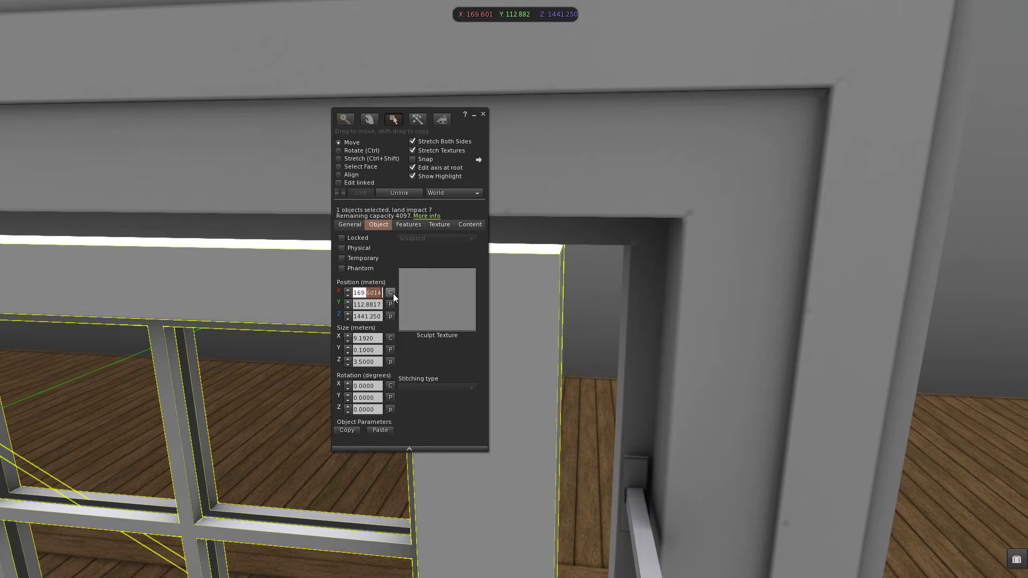
text(58)
key(Return)
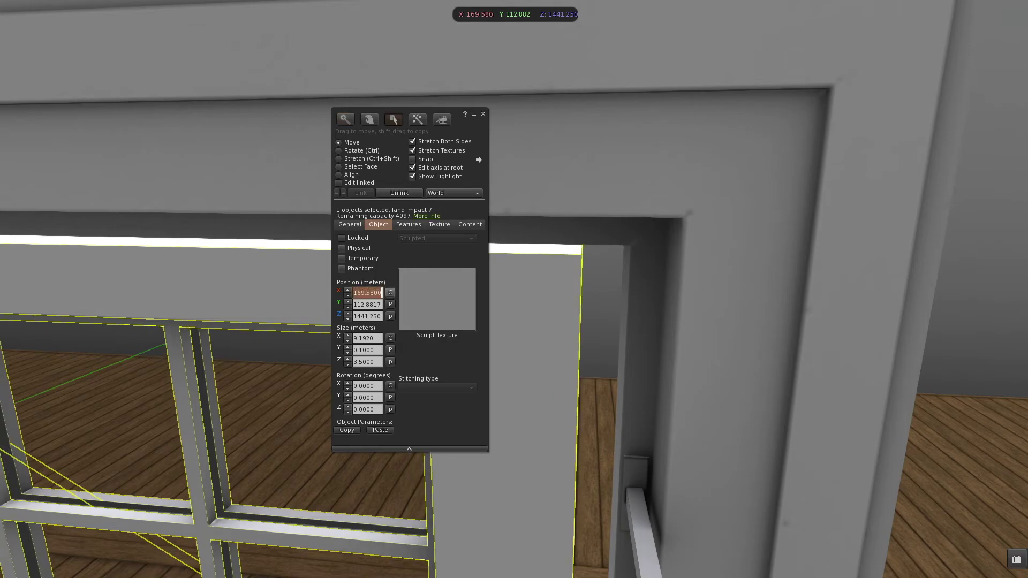
click(369, 293)
text(5)
key(Return)
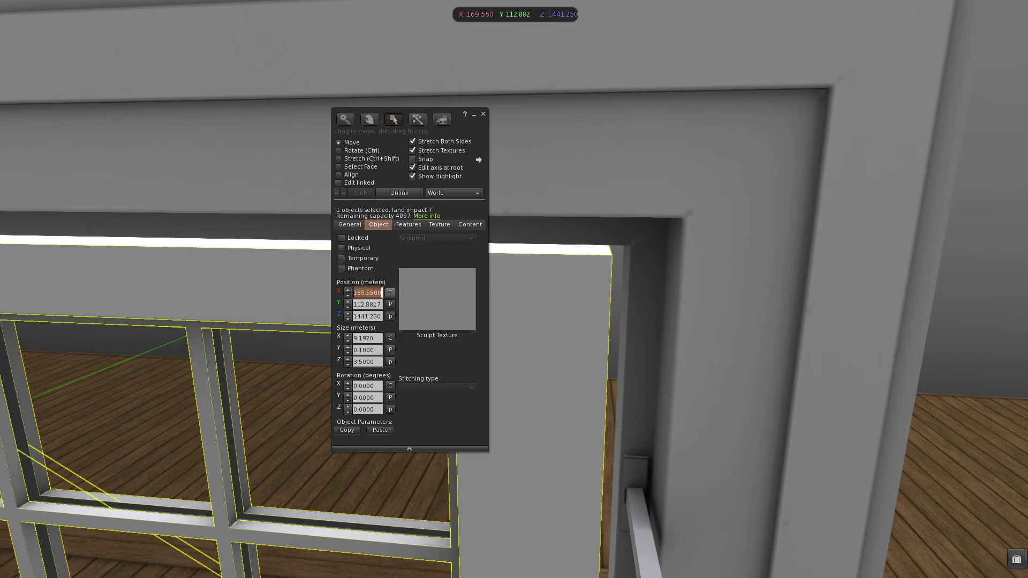
Set the garage door's X position to 169.53, and open its last decimals for editing again
alt+drag(537, 302, 512, 299)
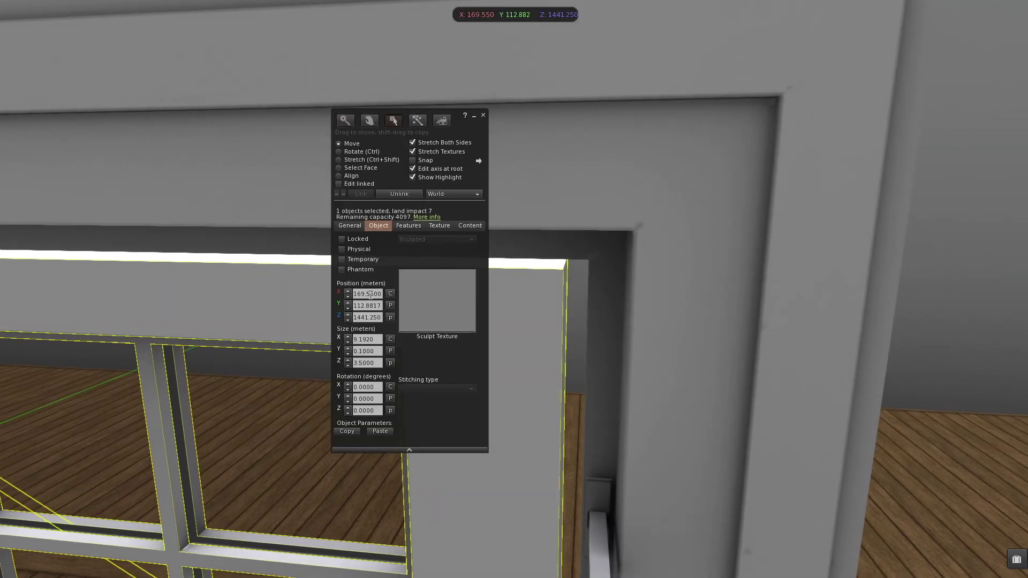
drag(371, 294, 382, 294)
text(3)
key(Return)
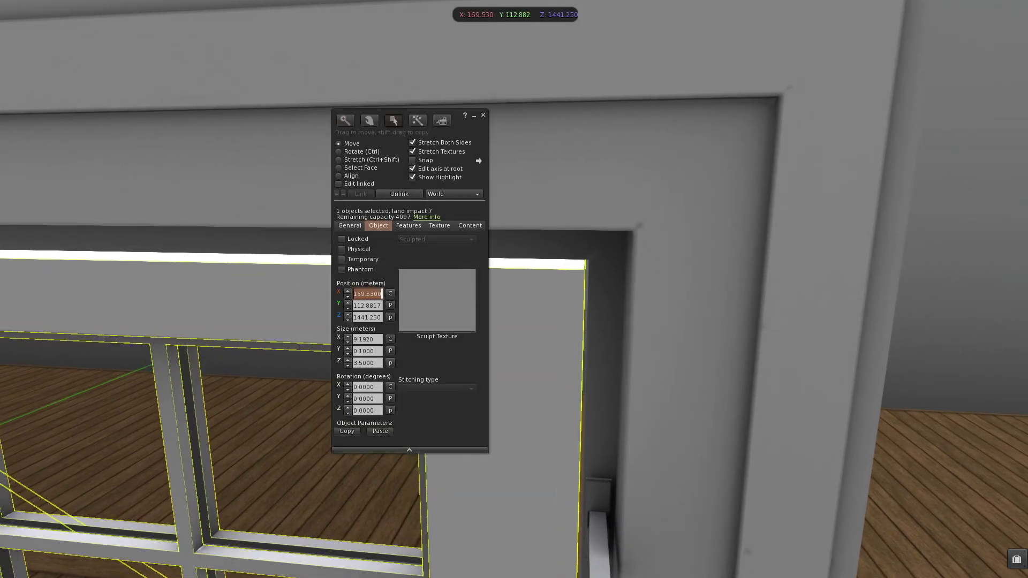
drag(370, 294, 389, 296)
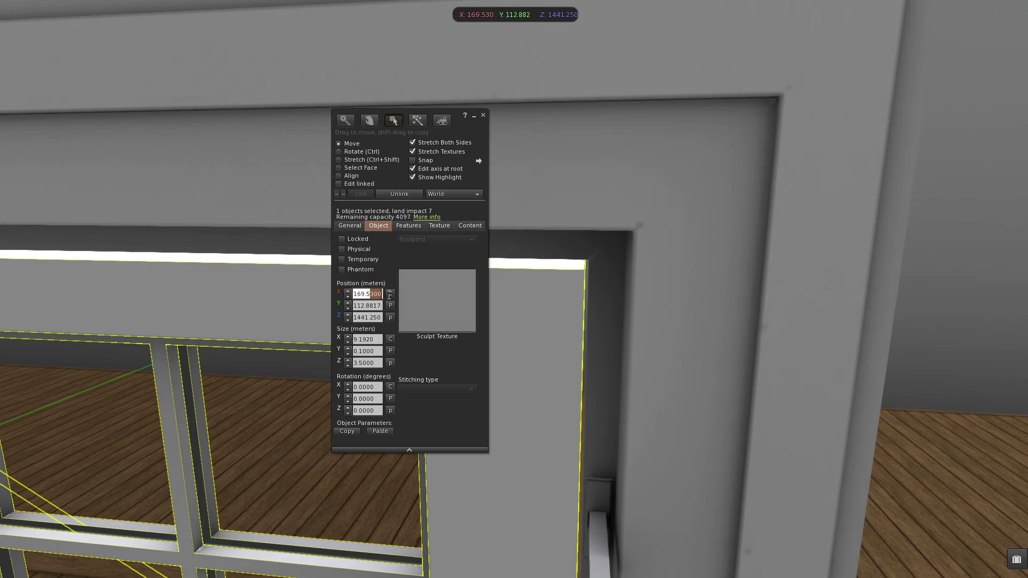